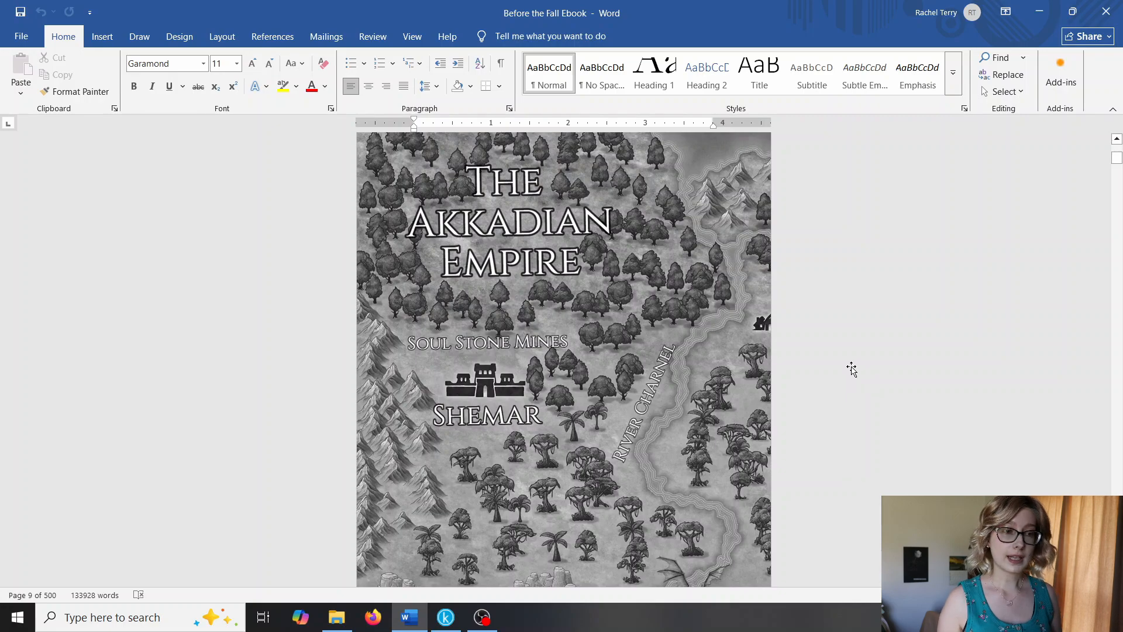
# Show the hidden formatting marks on the blank page before the Akkadian Empire map.
pyautogui.scroll(10, 852, 369)
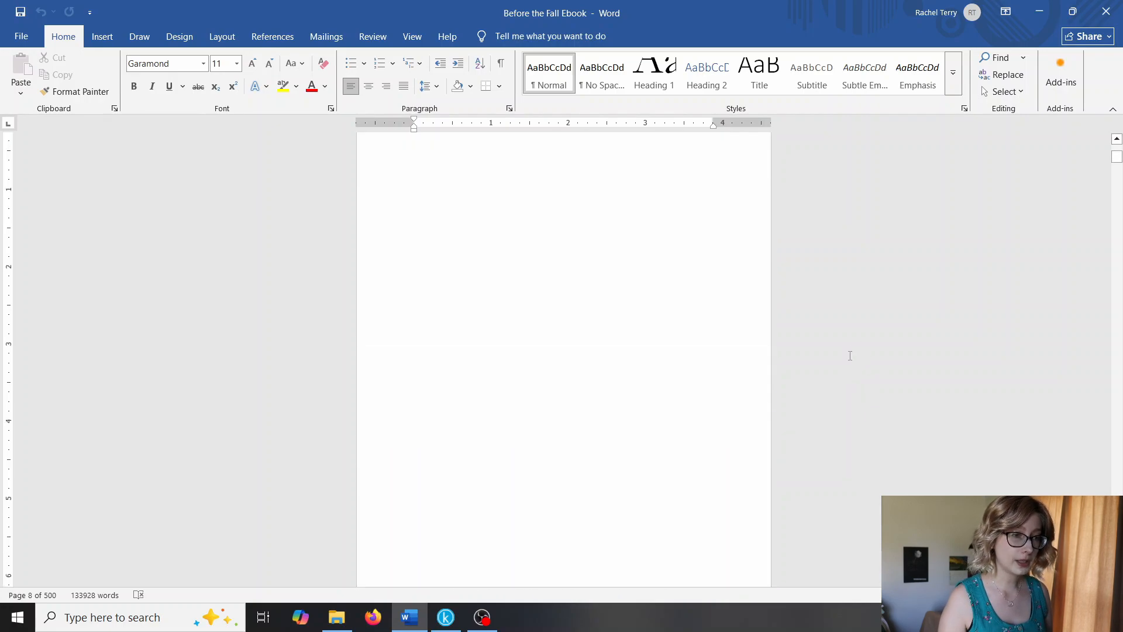
pyautogui.scroll(2, 850, 355)
pyautogui.scroll(-2, 850, 356)
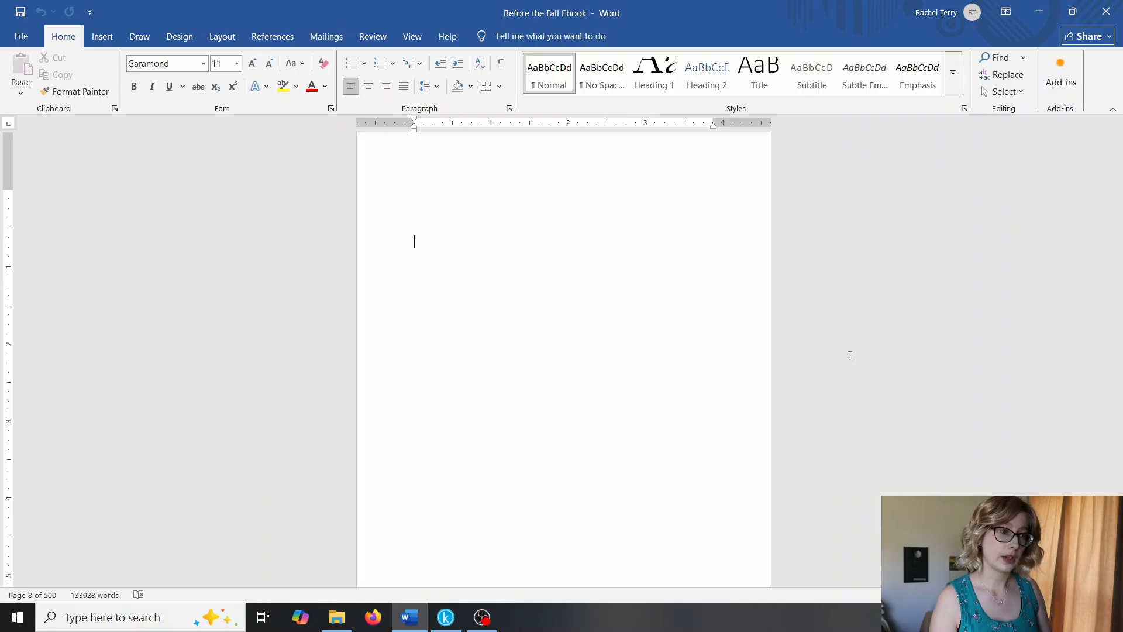
pyautogui.click(501, 64)
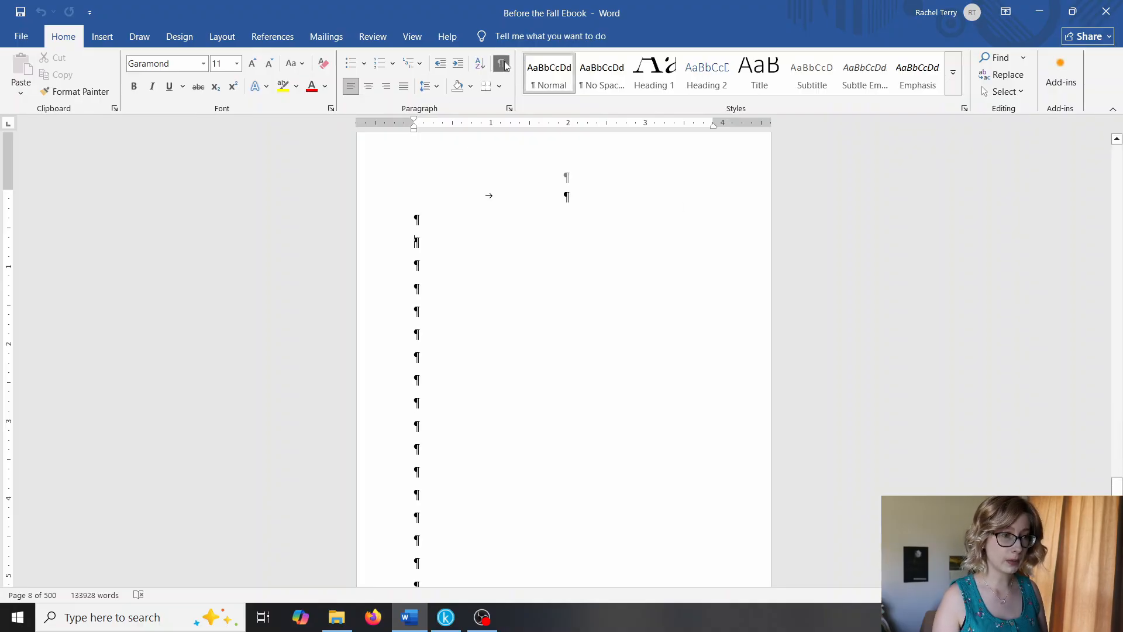
pyautogui.scroll(2, 715, 310)
pyautogui.scroll(-2, 715, 310)
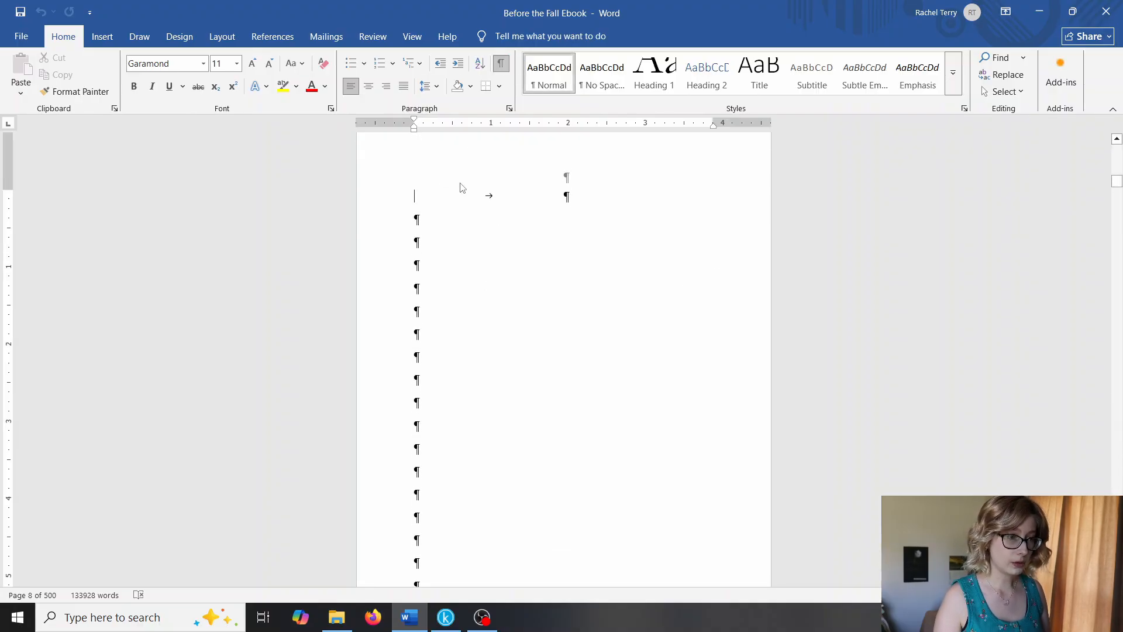
# Delete the blank page's empty paragraphs and next-page section break before the map, and hide the formatting marks.
pyautogui.moveTo(414, 197); pyautogui.dragTo(737, 361)
pyautogui.press('Delete')
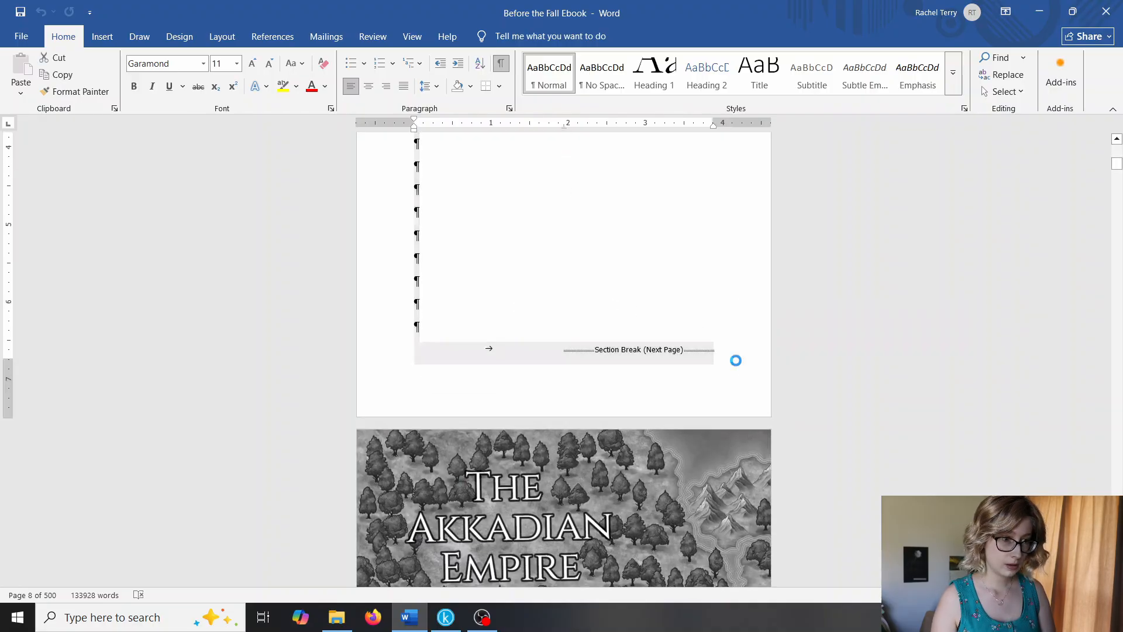
pyautogui.hotkey('ctrl', 'z')
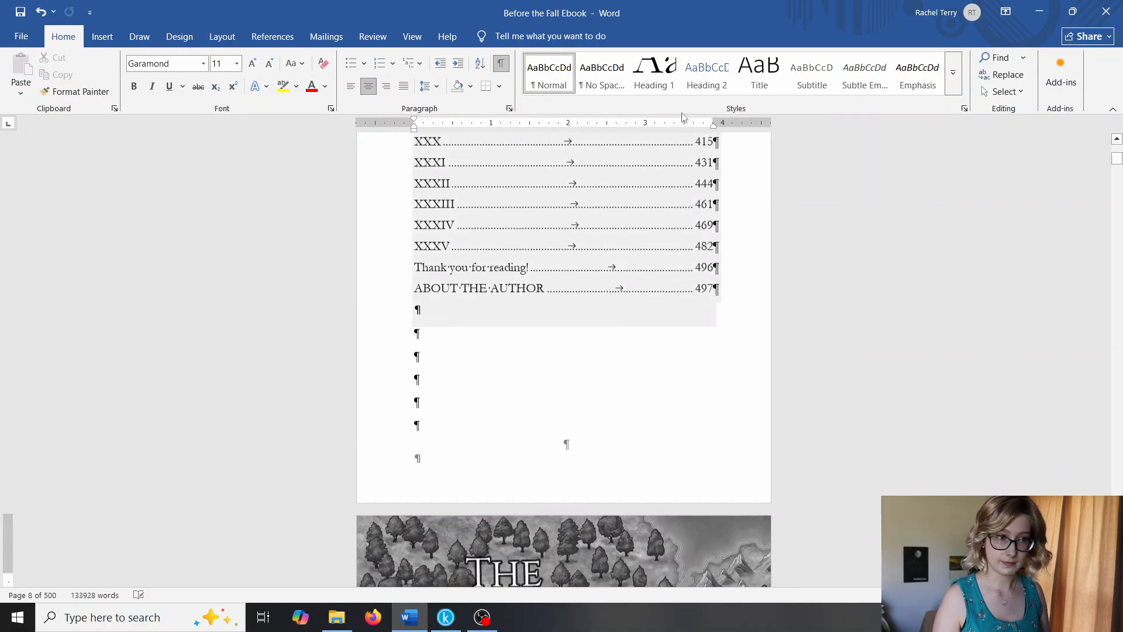
pyautogui.click(503, 63)
# Examine the pages around the map, the Contents list and the dedication for leftover blank pages.
pyautogui.scroll(-8, 667, 372)
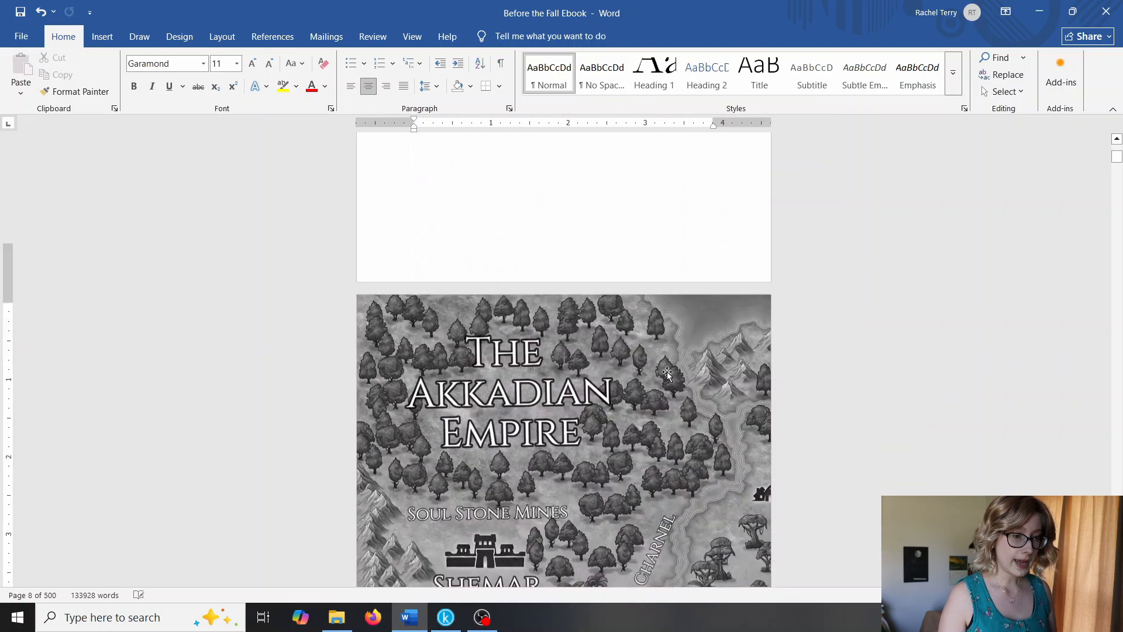
pyautogui.scroll(6, 667, 372)
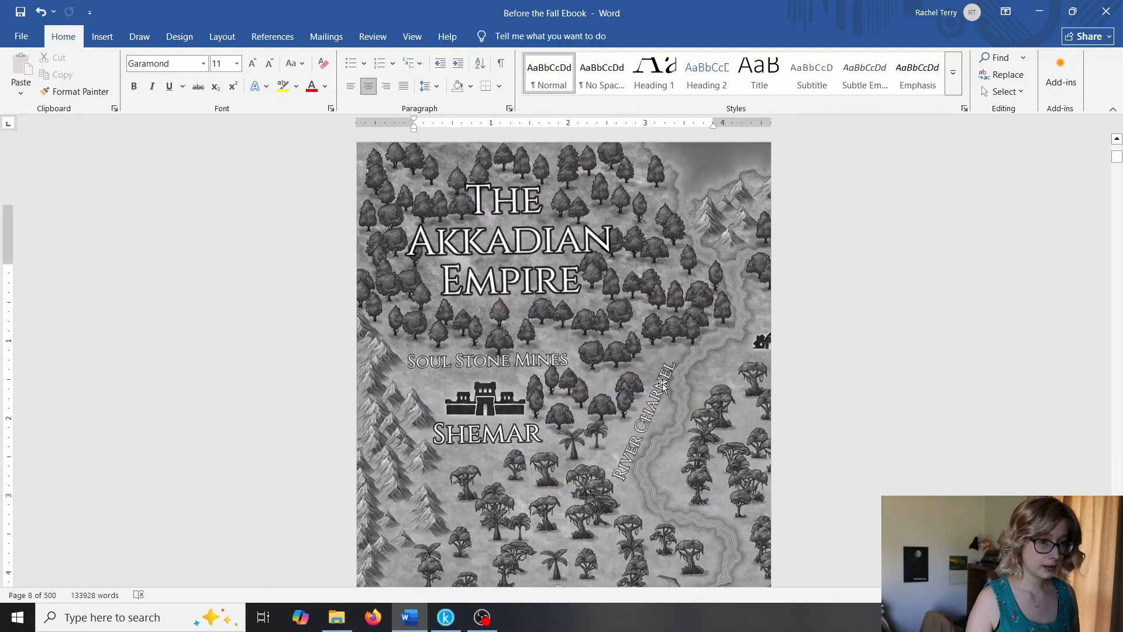
pyautogui.scroll(10, 662, 386)
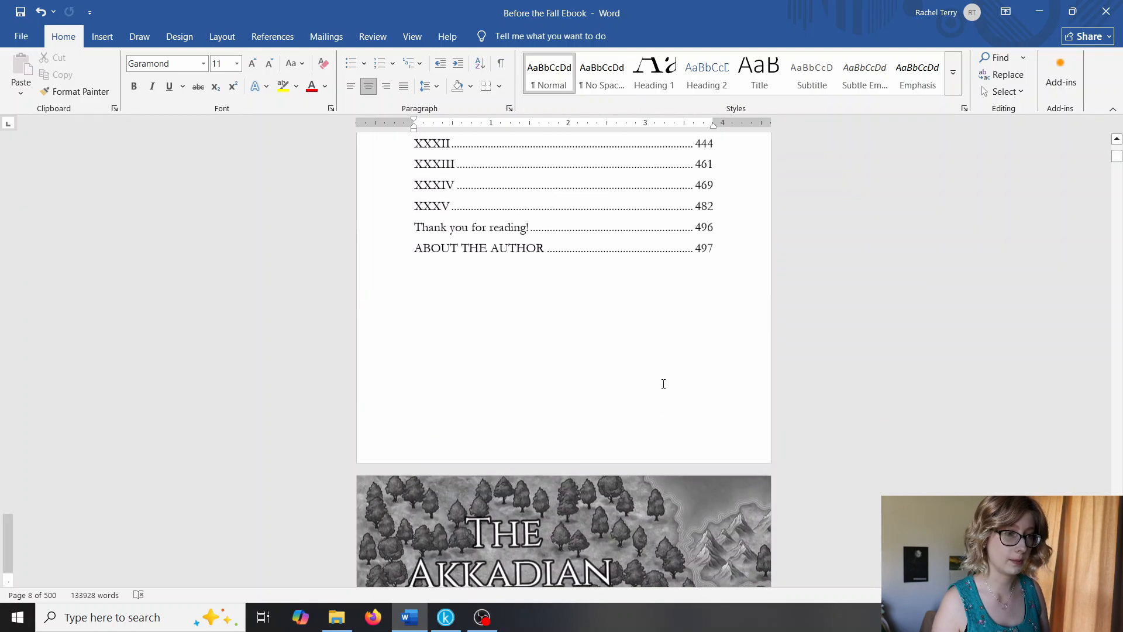
pyautogui.scroll(8, 663, 387)
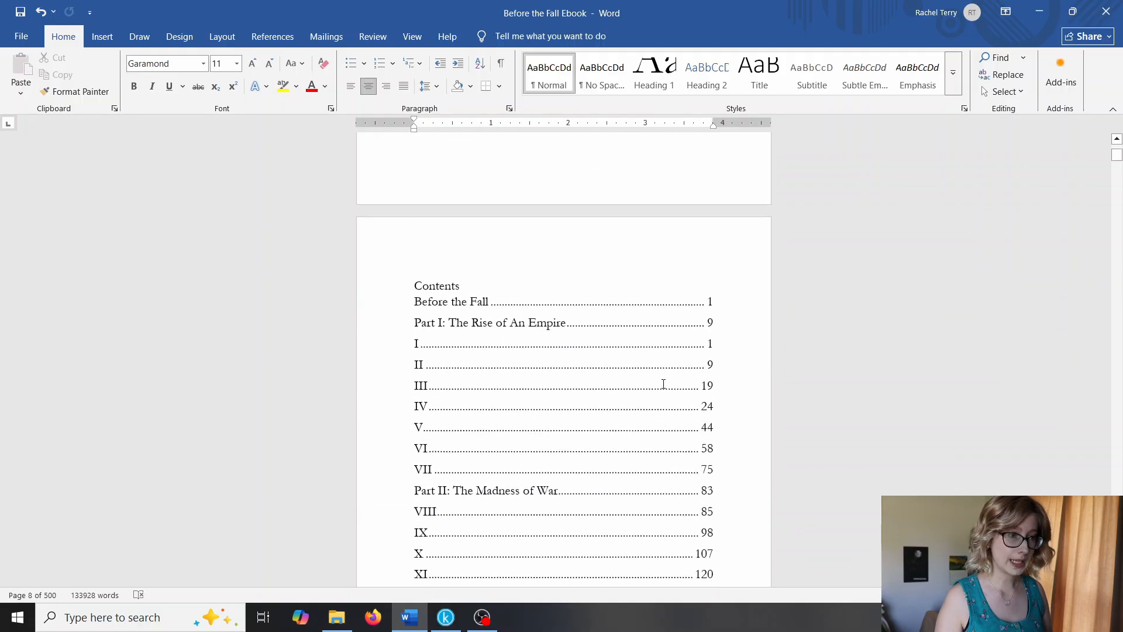
pyautogui.click(613, 364)
pyautogui.scroll(6, 613, 364)
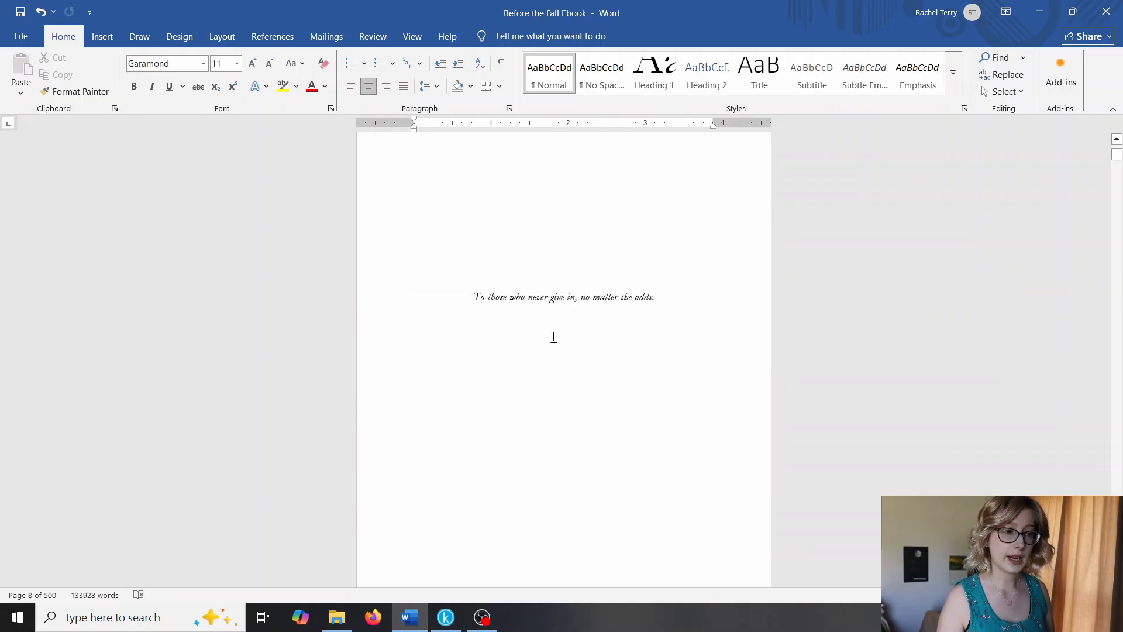
pyautogui.scroll(-8, 597, 313)
pyautogui.scroll(-2, 598, 314)
# Open the table of contents options for the Contents page.
pyautogui.click(483, 254)
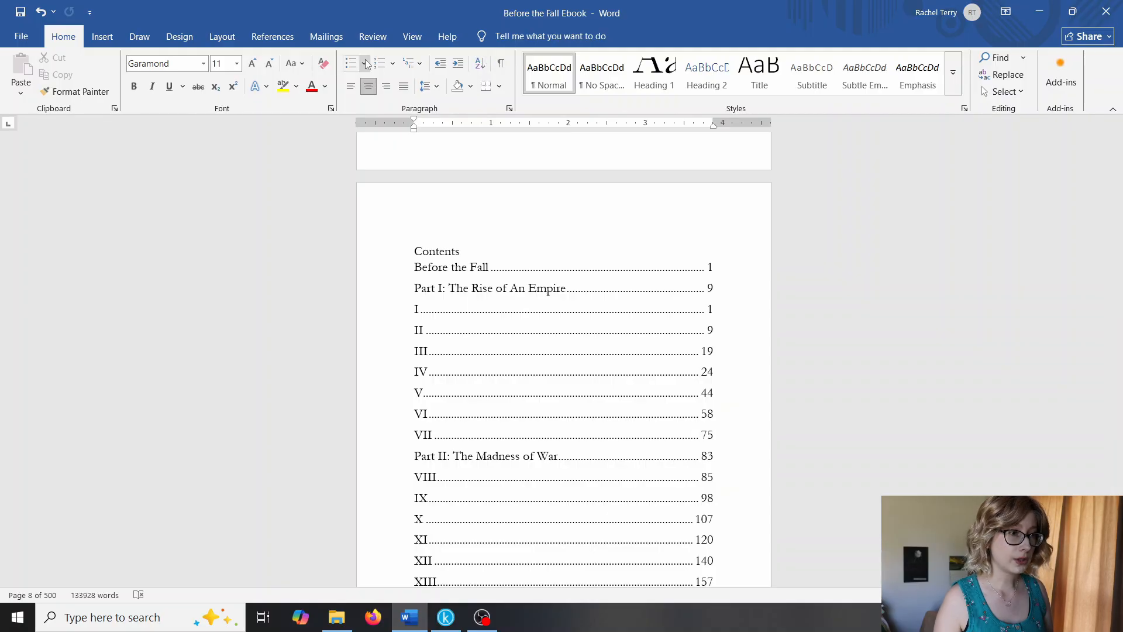
pyautogui.click(272, 37)
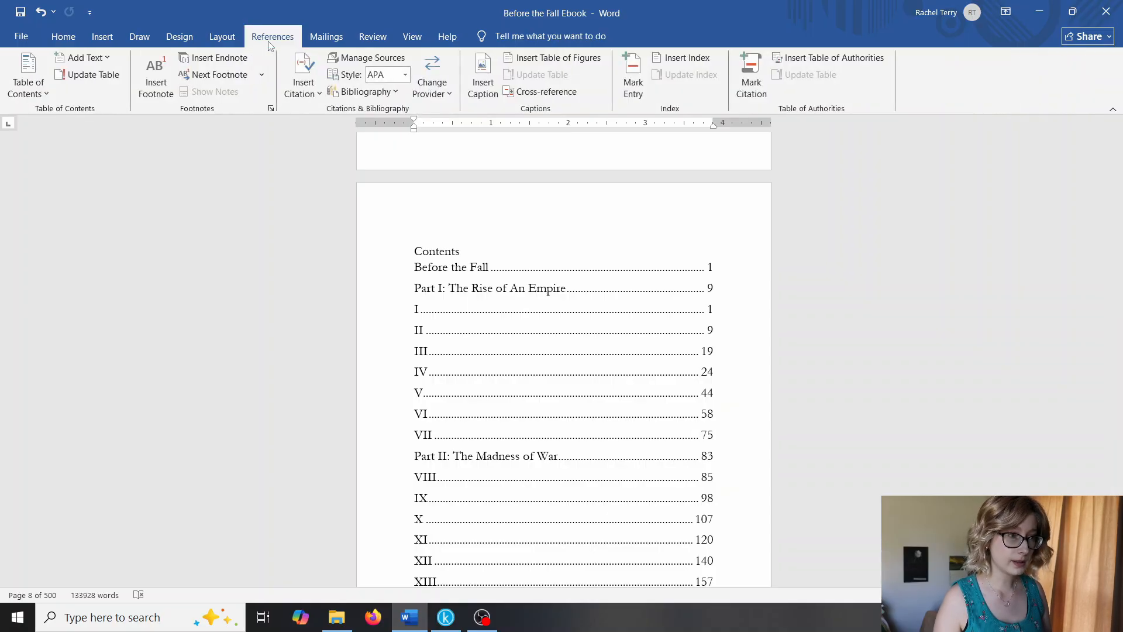
pyautogui.click(37, 84)
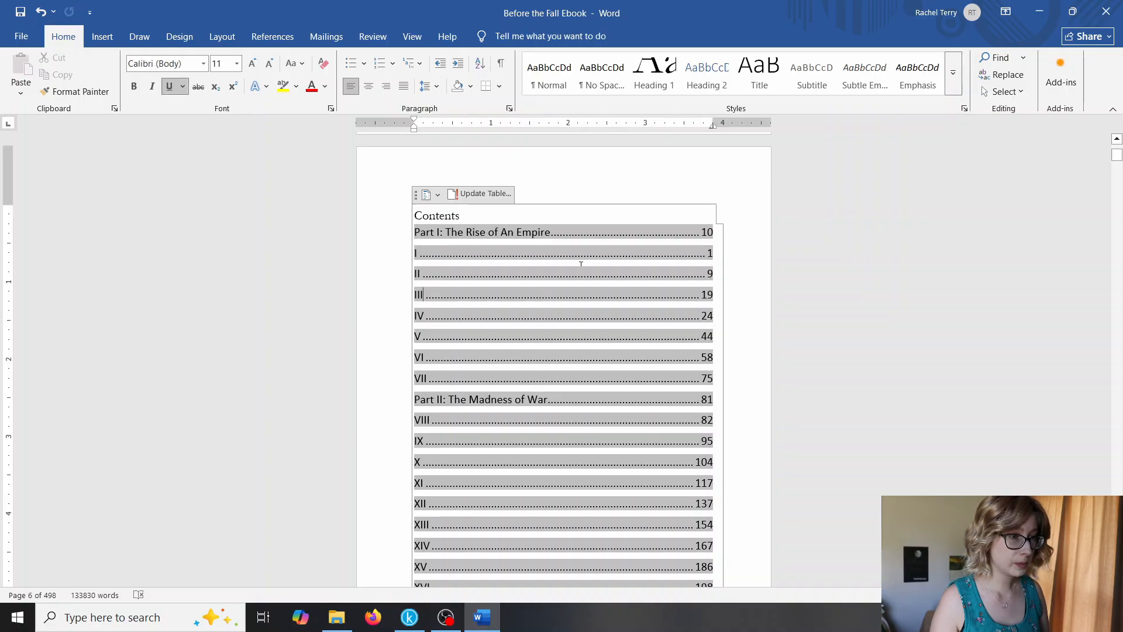
# Set the font colour of the Contents heading to Automatic.
pyautogui.click(429, 217)
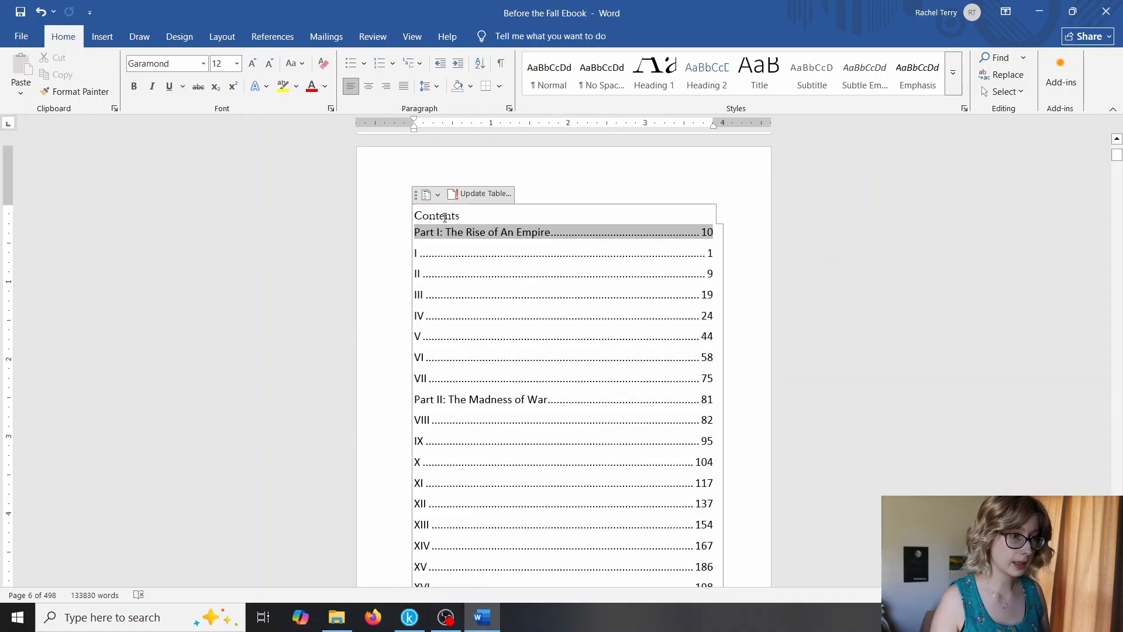
pyautogui.doubleClick(461, 217)
pyautogui.click(324, 86)
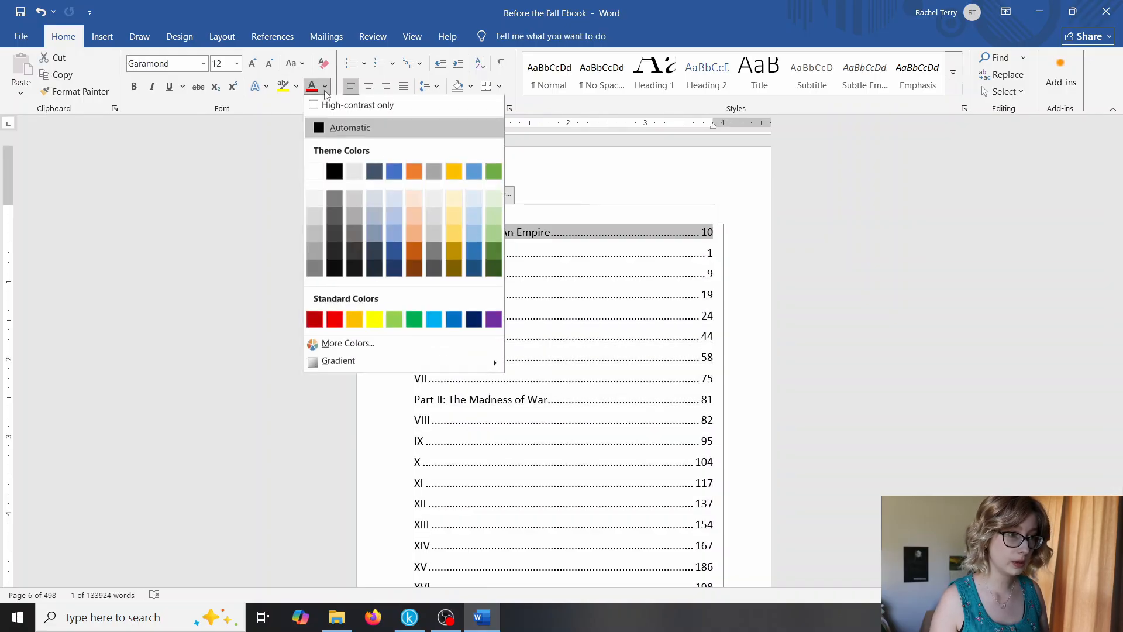
pyautogui.click(324, 131)
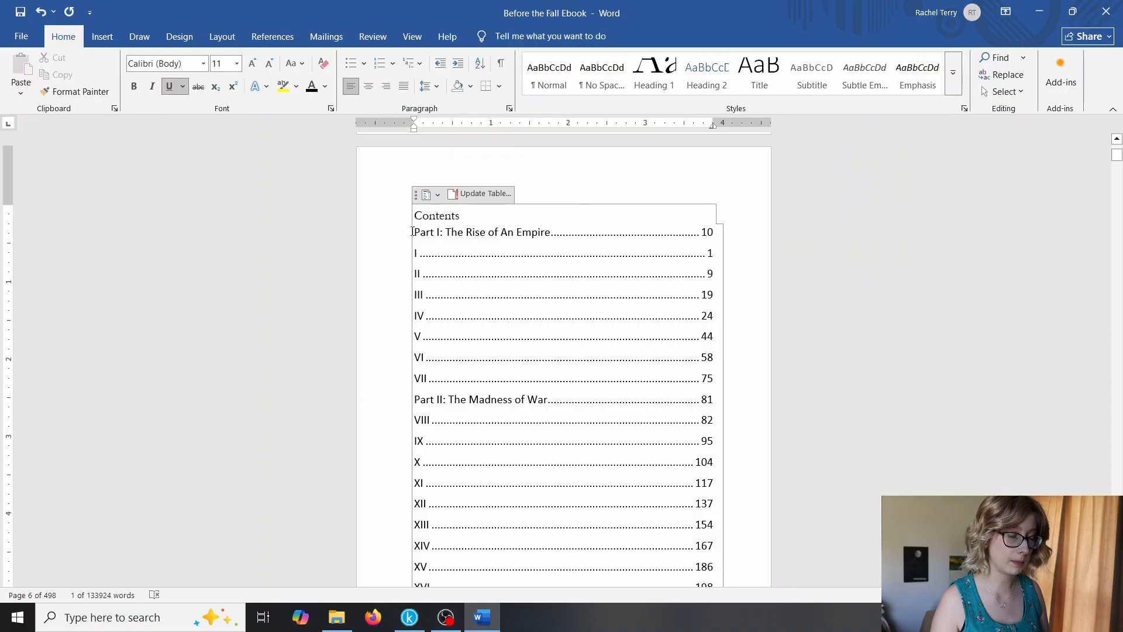
# Format all table of contents entries, from Part I to ABOUT THE AUTHOR, in Garamond at size 12.
pyautogui.moveTo(412, 232); pyautogui.dragTo(727, 338)
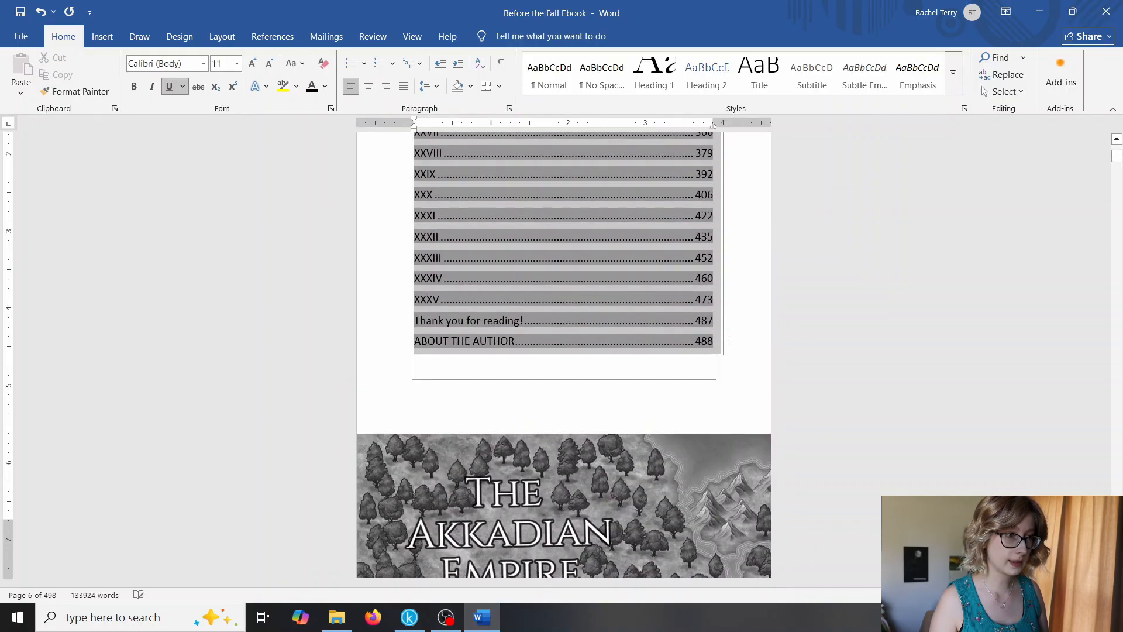
pyautogui.click(163, 62)
pyautogui.write('Garamond')
pyautogui.press('Return')
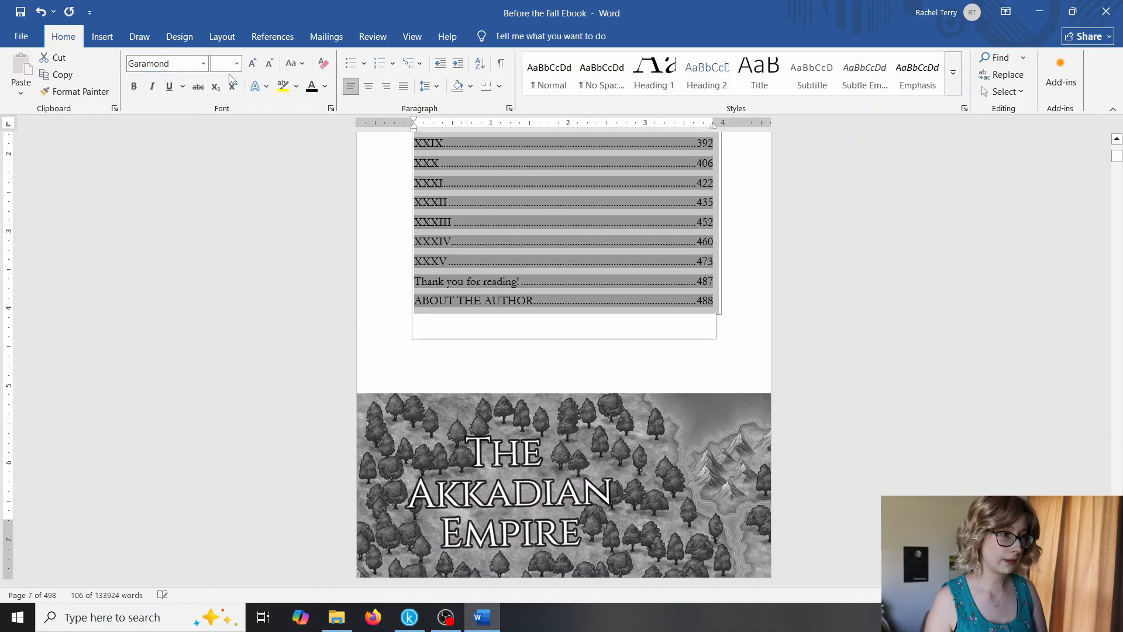
pyautogui.click(228, 64)
pyautogui.write('12')
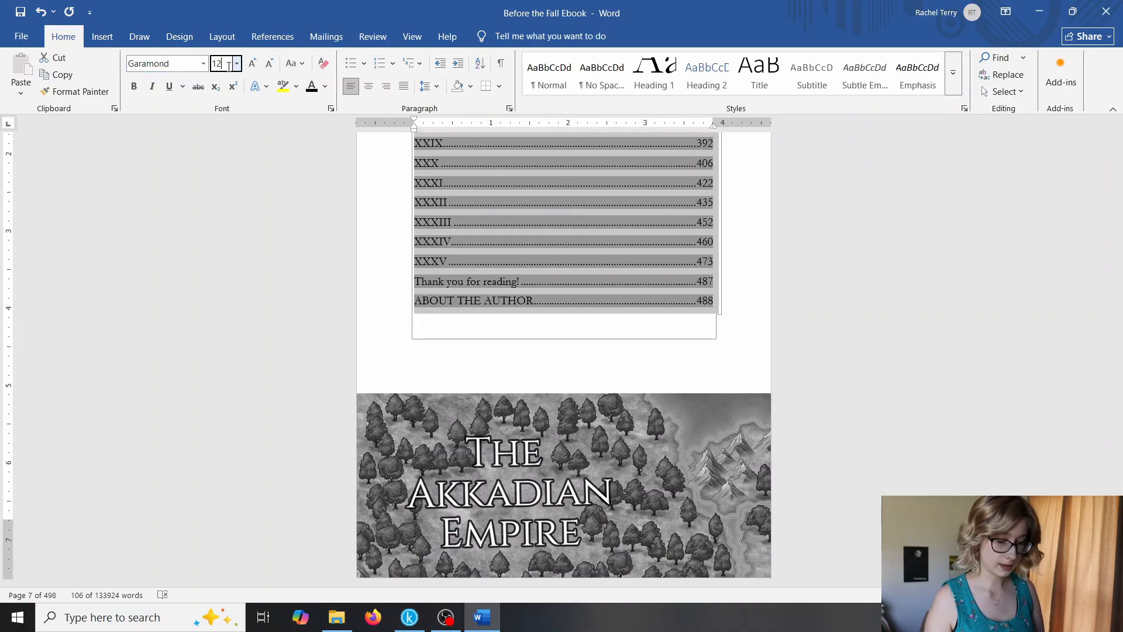
pyautogui.press('Return')
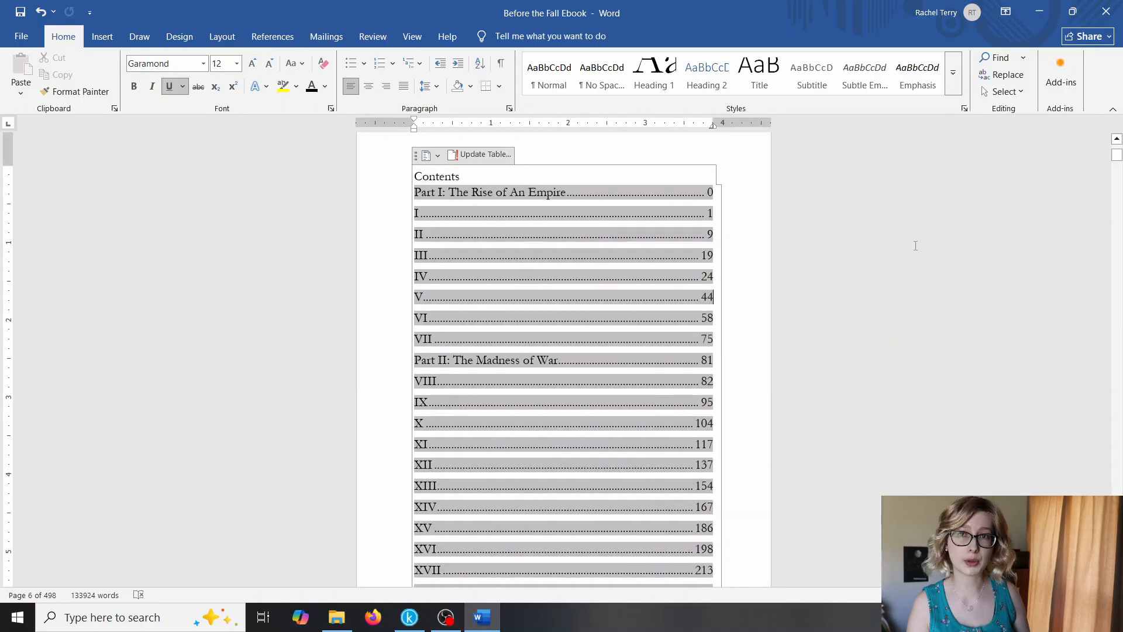
pyautogui.scroll(-4, 843, 253)
pyautogui.scroll(-2, 790, 234)
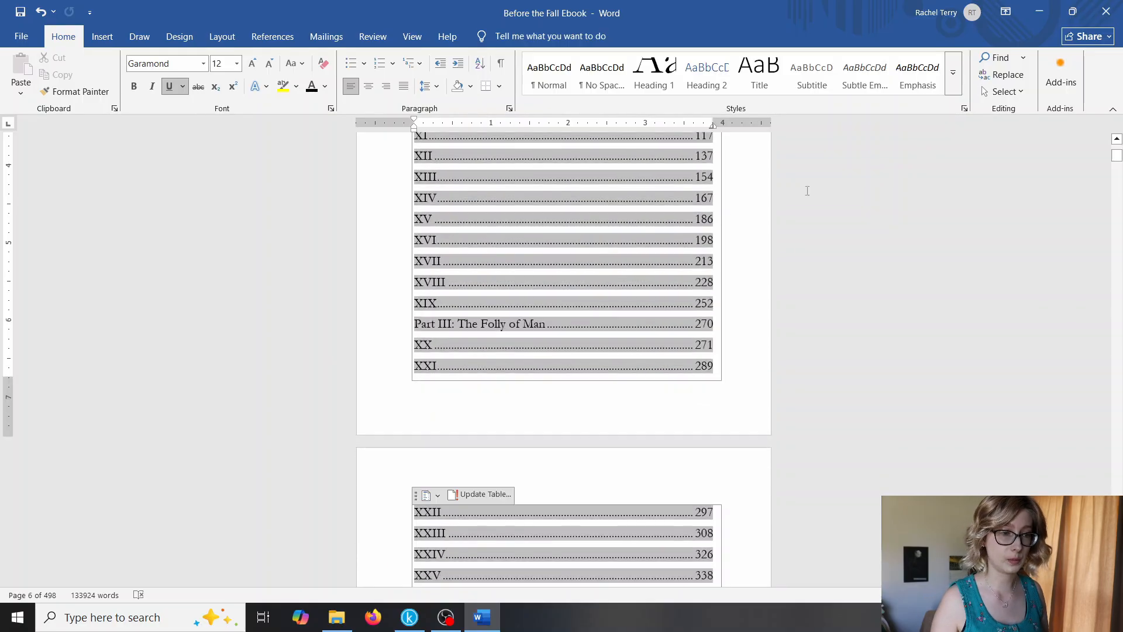
pyautogui.scroll(3, 813, 187)
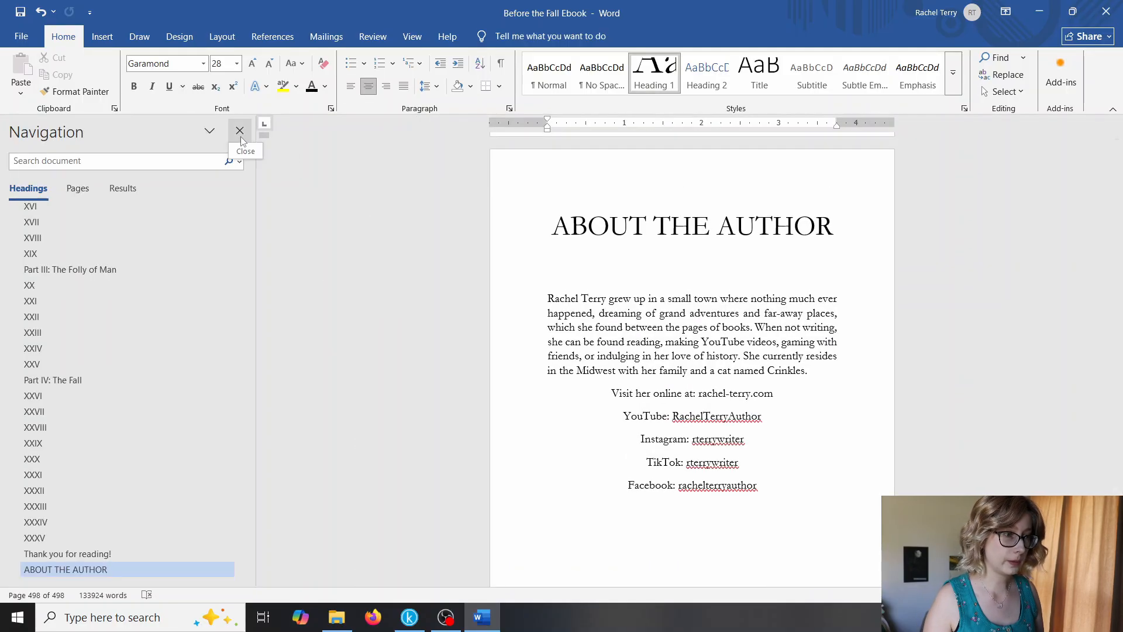
# Close the document navigation and examine the book's final pages and its opening title page.
pyautogui.click(240, 132)
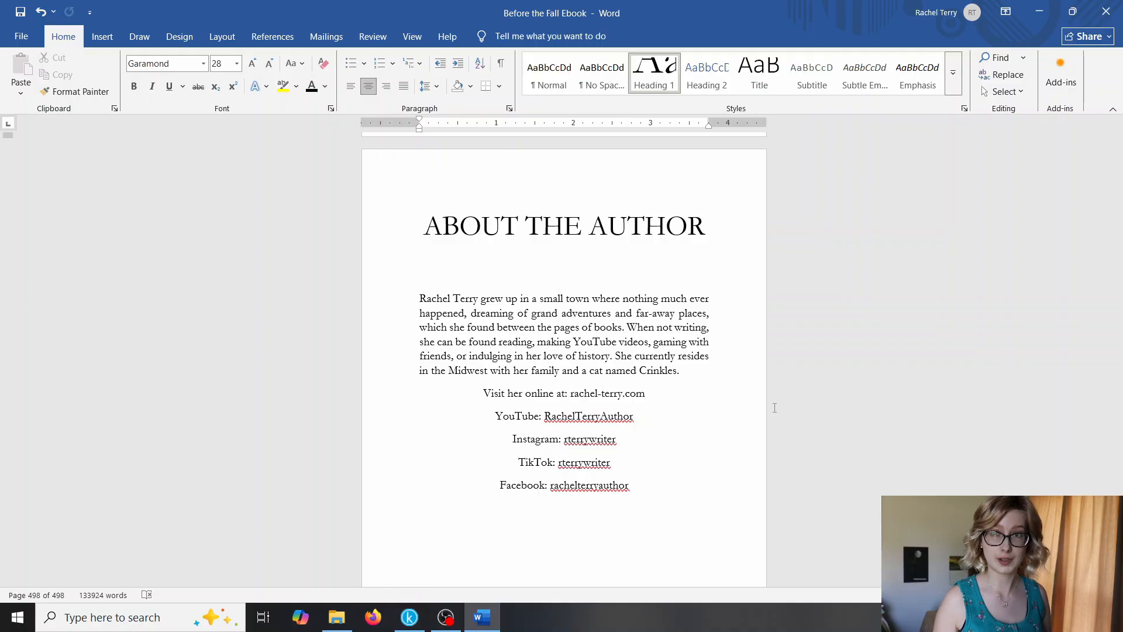
pyautogui.scroll(3, 775, 408)
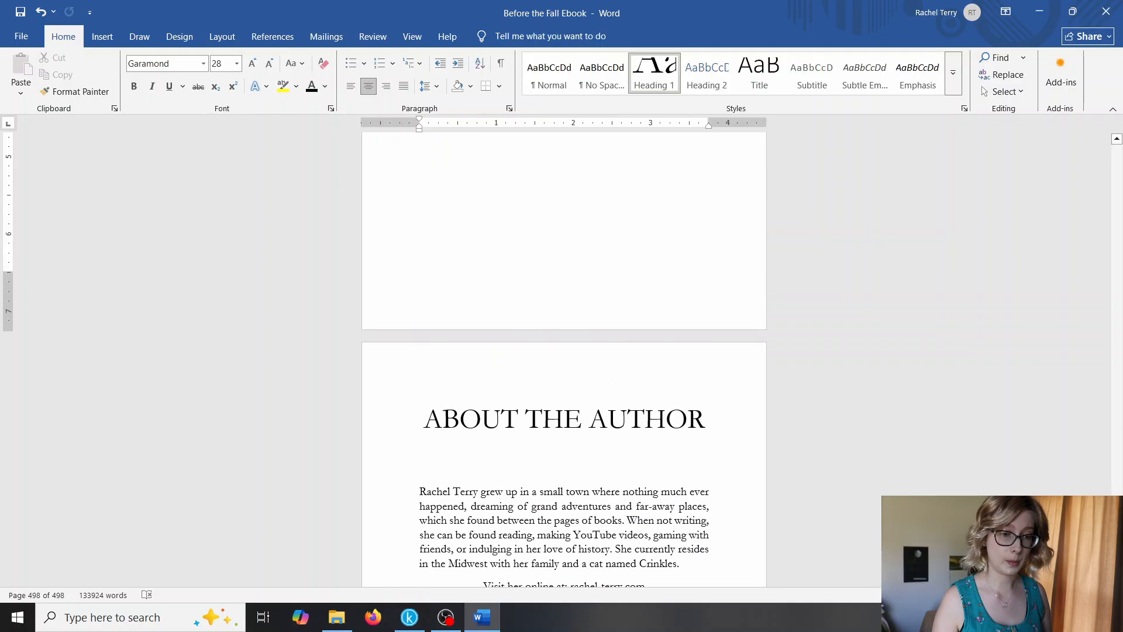
pyautogui.scroll(7, 936, 240)
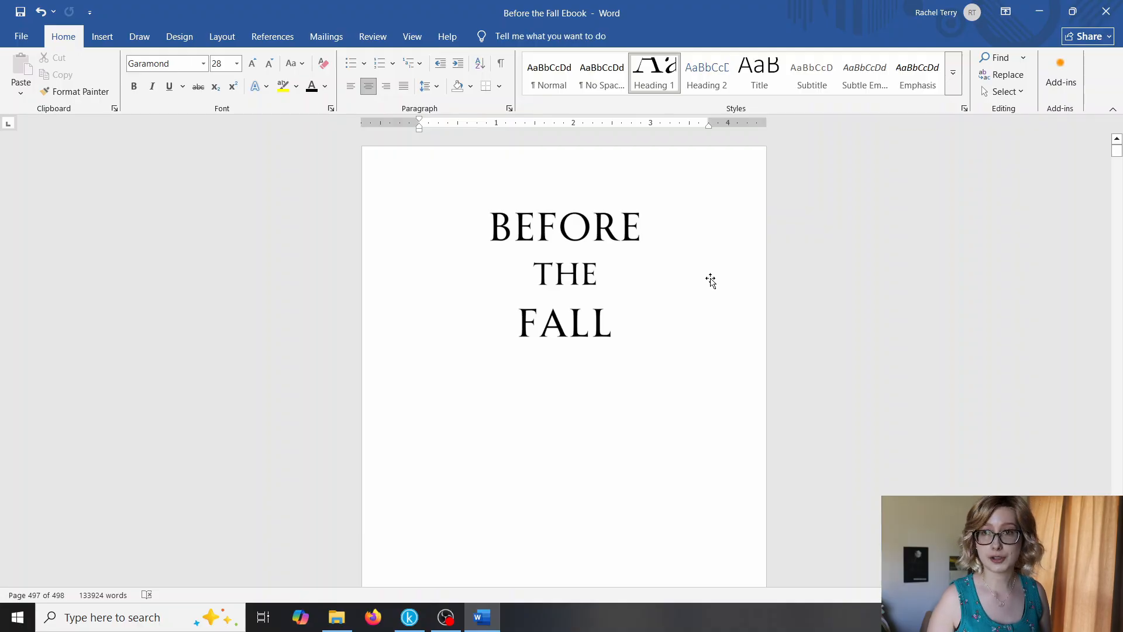
pyautogui.scroll(-3, 711, 281)
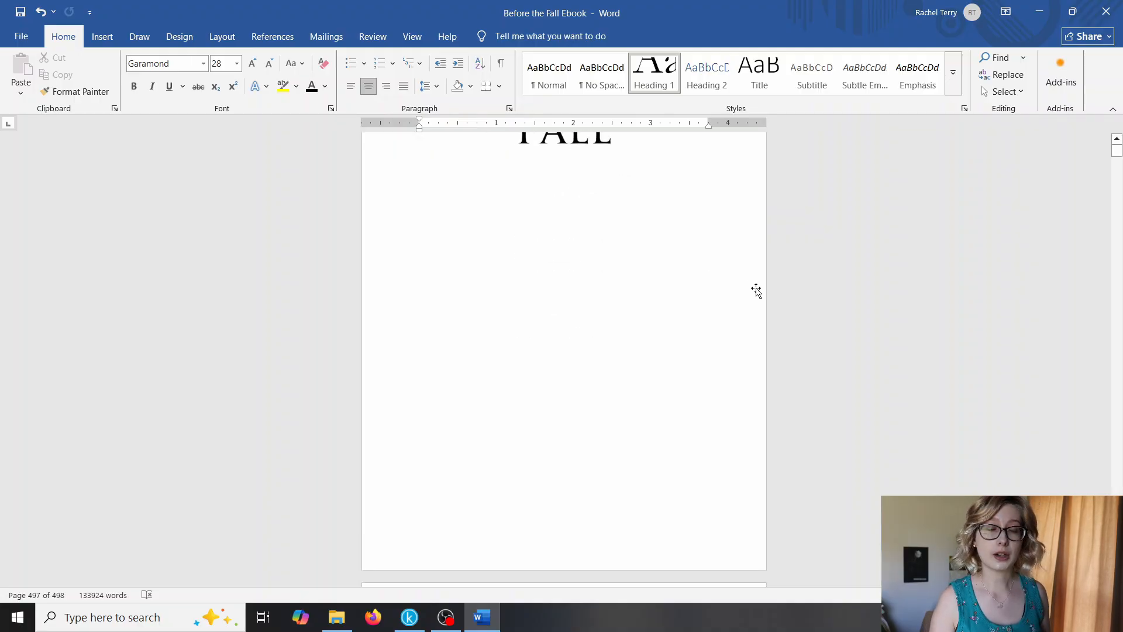
pyautogui.scroll(3, 756, 290)
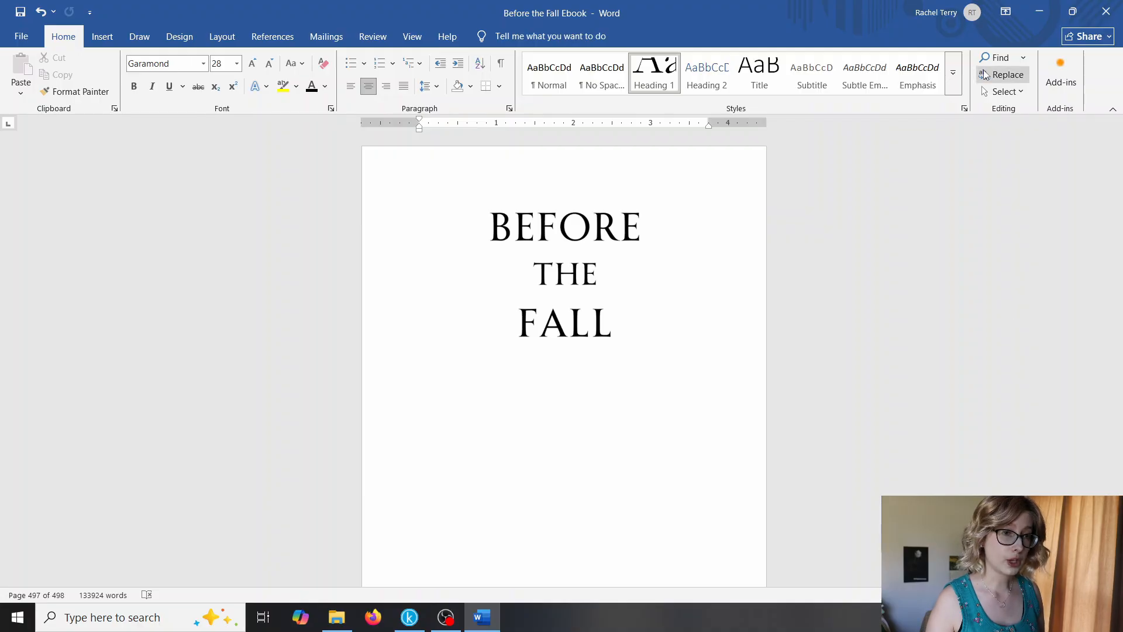
# Reopen the document's heading outline and jump to chapter I.
pyautogui.click(996, 57)
pyautogui.click(40, 256)
pyautogui.click(36, 241)
pyautogui.scroll(-8, 637, 268)
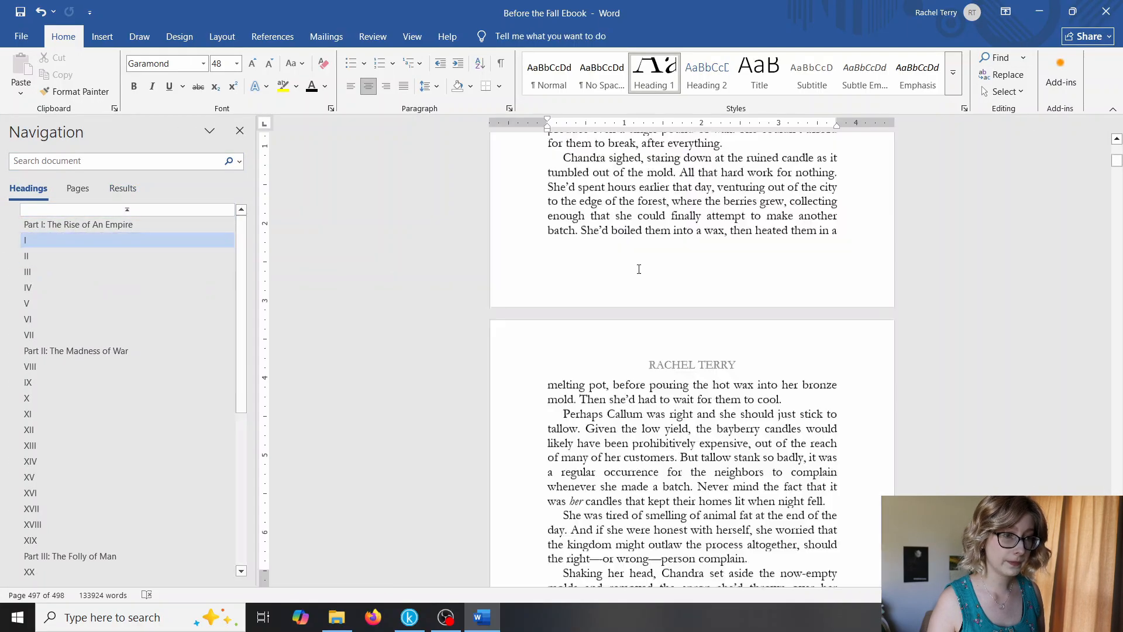
# Examine the heading and opening text of chapter I, and the preceding Part I title page.
pyautogui.scroll(10, 642, 267)
pyautogui.scroll(1, 700, 244)
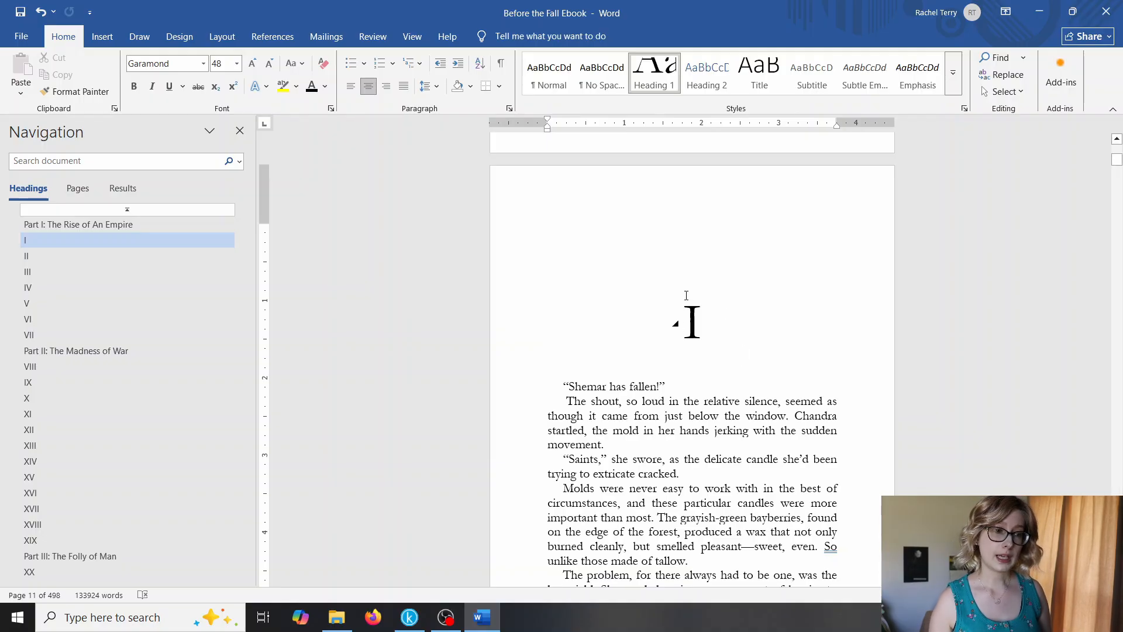
pyautogui.scroll(2, 686, 296)
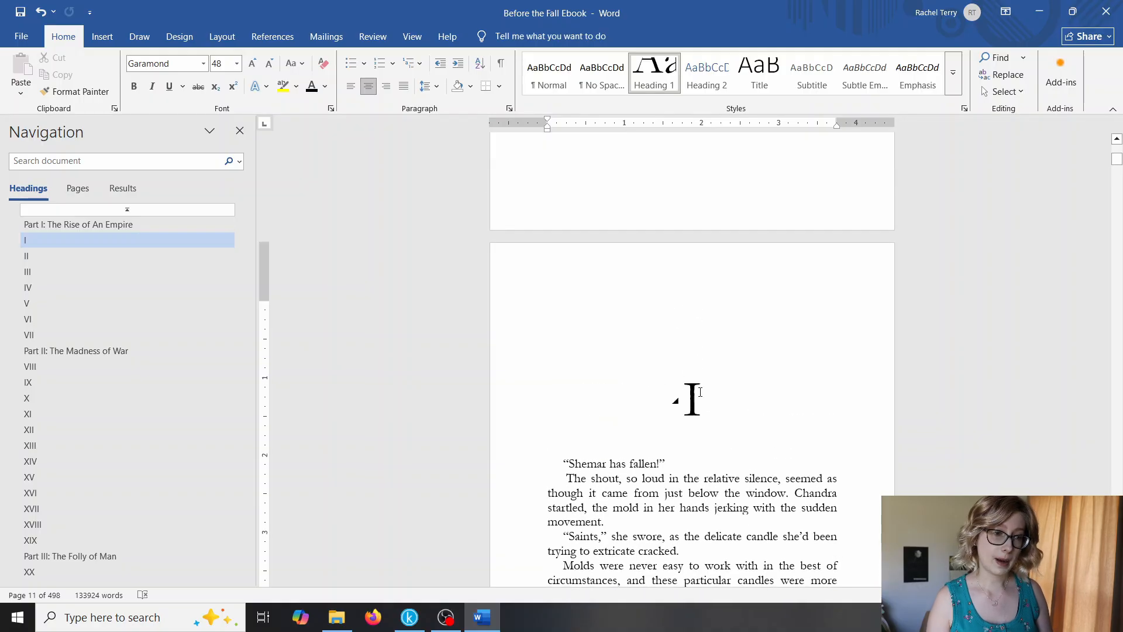
pyautogui.scroll(-1, 715, 362)
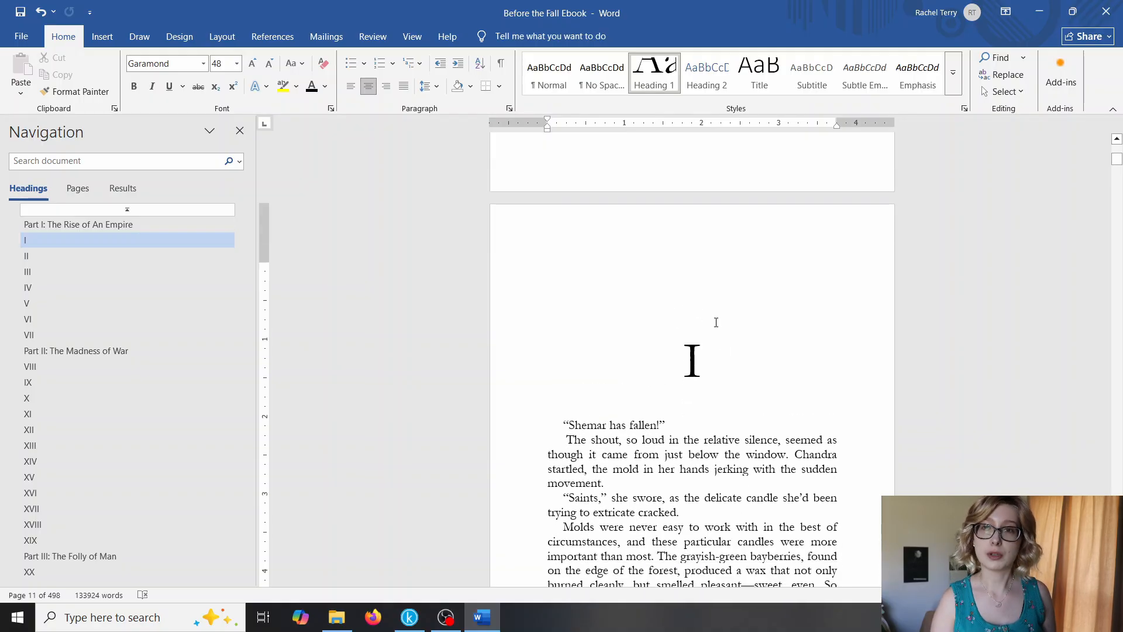
pyautogui.scroll(-3, 716, 322)
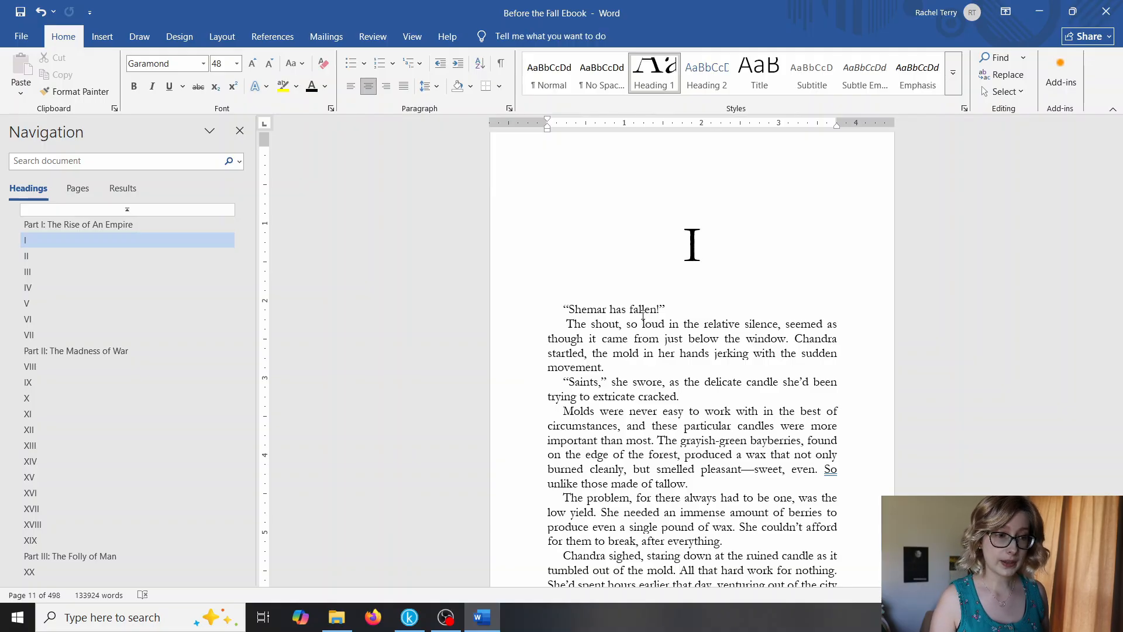
pyautogui.scroll(7, 706, 257)
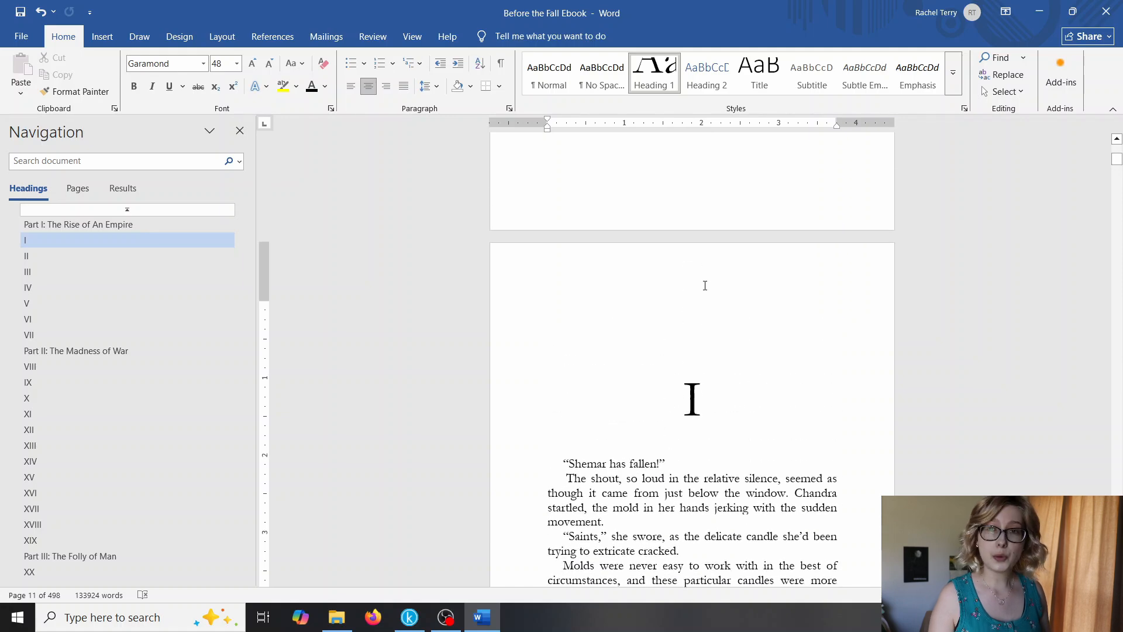
pyautogui.scroll(2, 700, 310)
pyautogui.scroll(20, 700, 310)
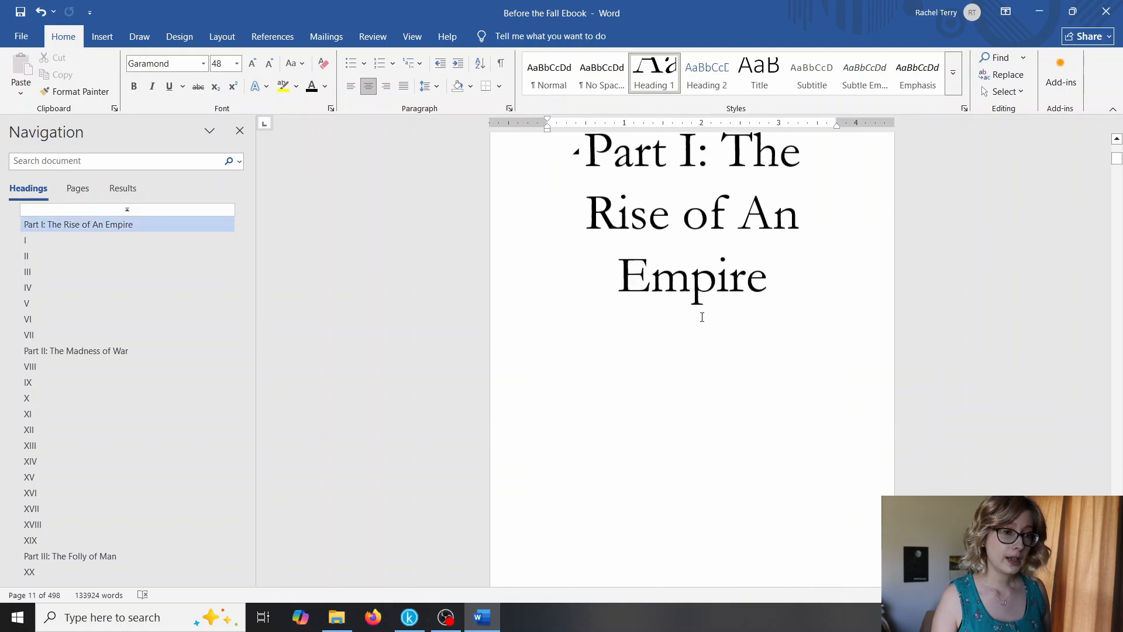
# Examine the front matter before Part I, from the map pages back to the Also by page and title pages.
pyautogui.scroll(2, 712, 305)
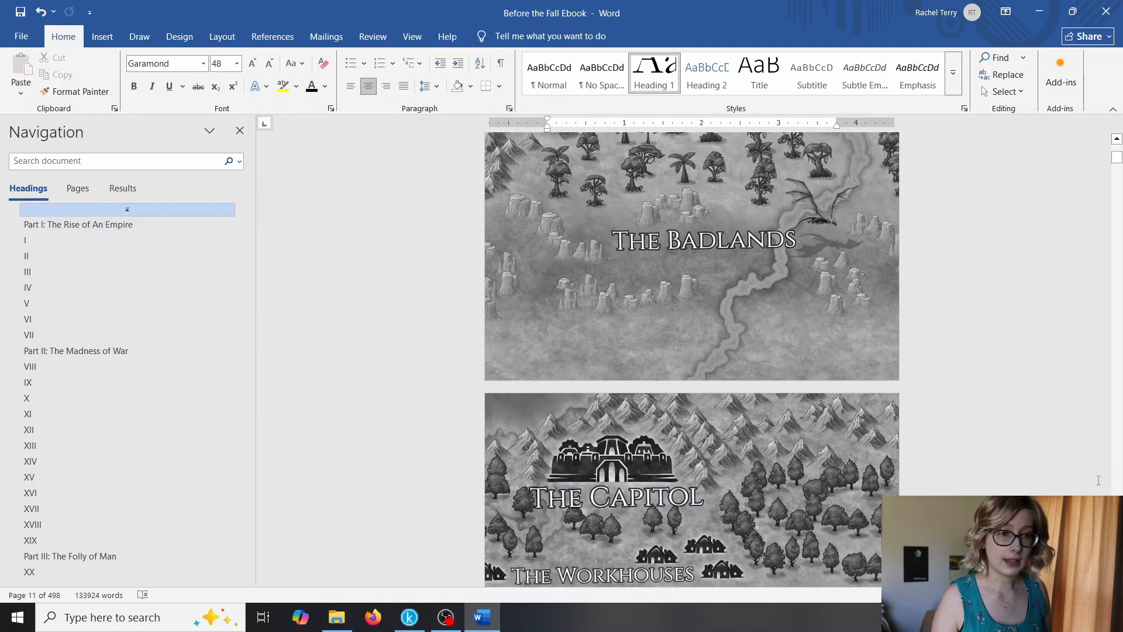
pyautogui.scroll(10, 913, 265)
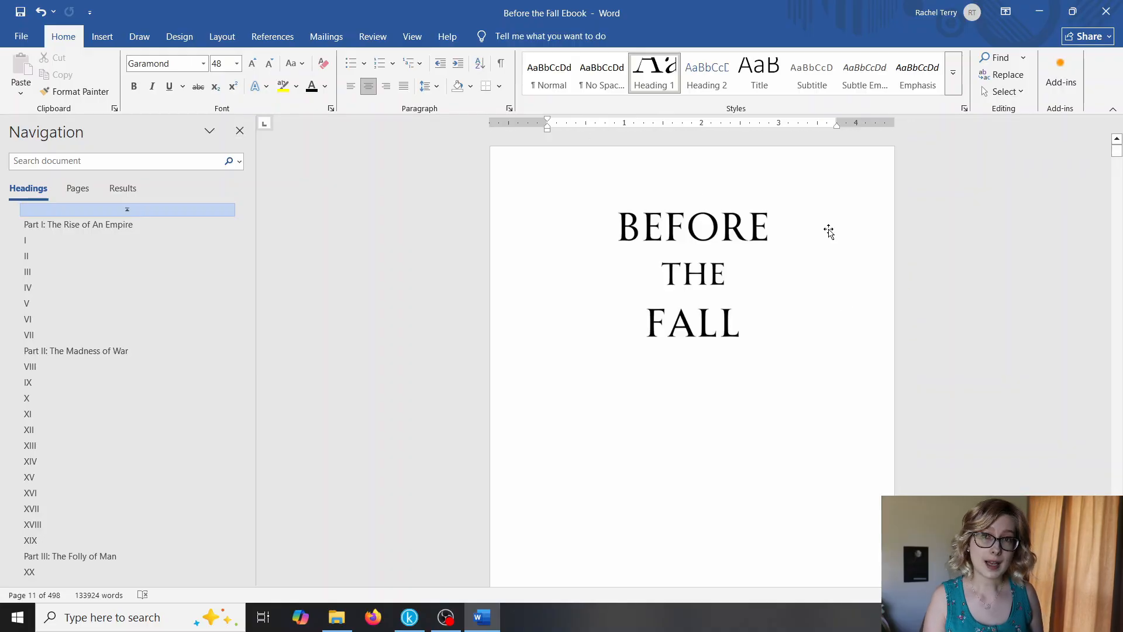
pyautogui.scroll(-8, 828, 232)
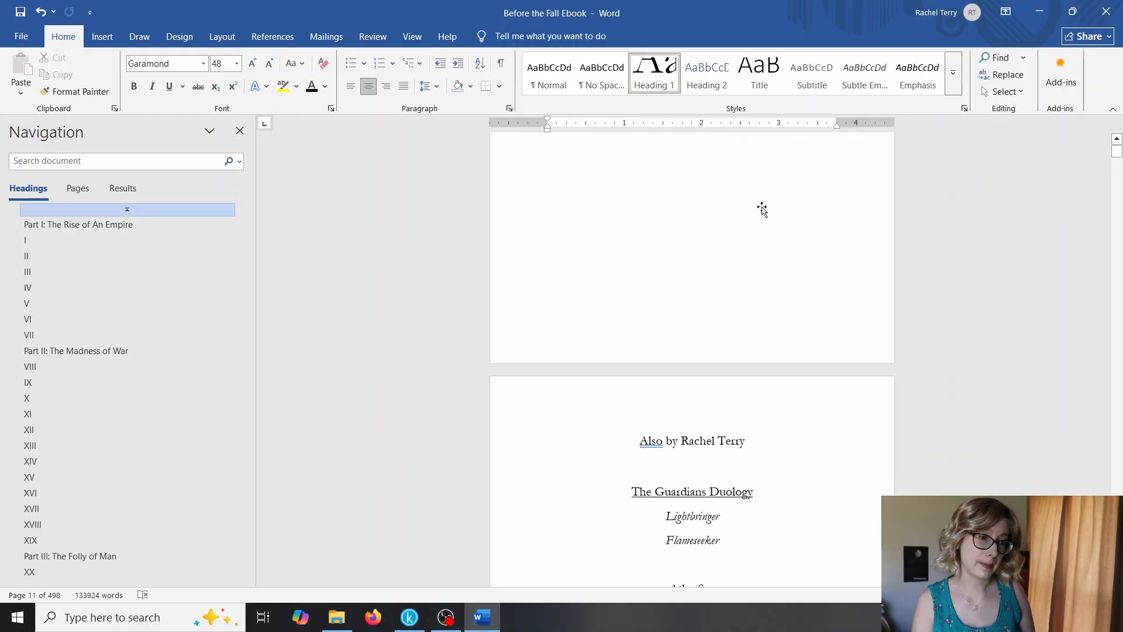
pyautogui.scroll(14, 762, 208)
pyautogui.scroll(-6, 763, 234)
pyautogui.scroll(2, 767, 261)
pyautogui.scroll(-2, 767, 261)
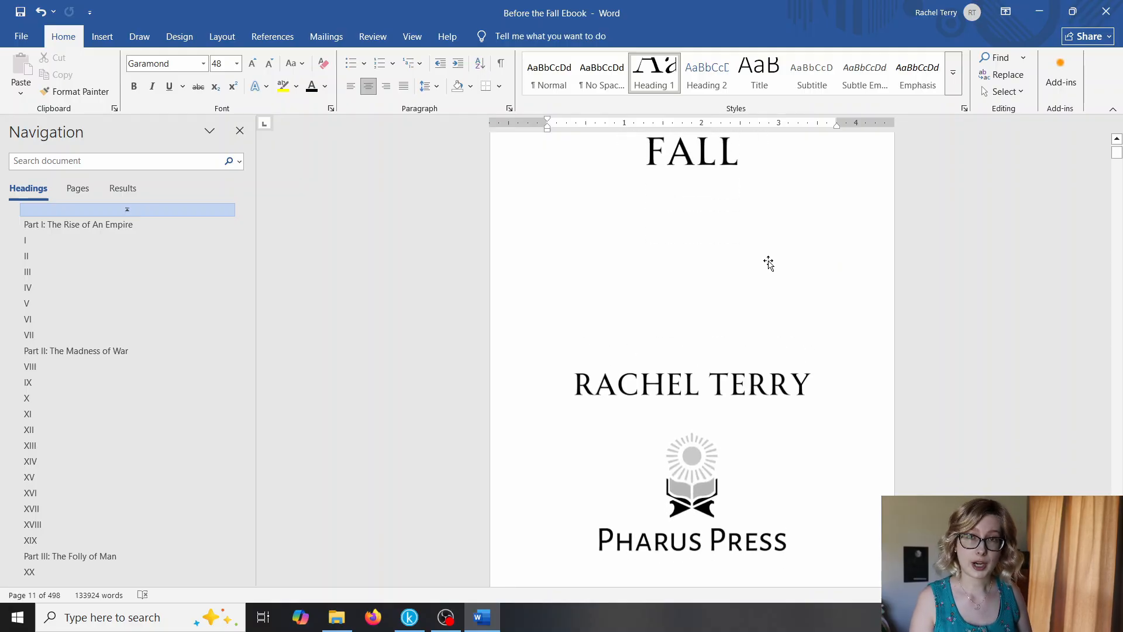
# Remove the opening quotation mark and the first-line indent from the paragraph "Shemar has fallen!" in chapter I.
pyautogui.click(47, 240)
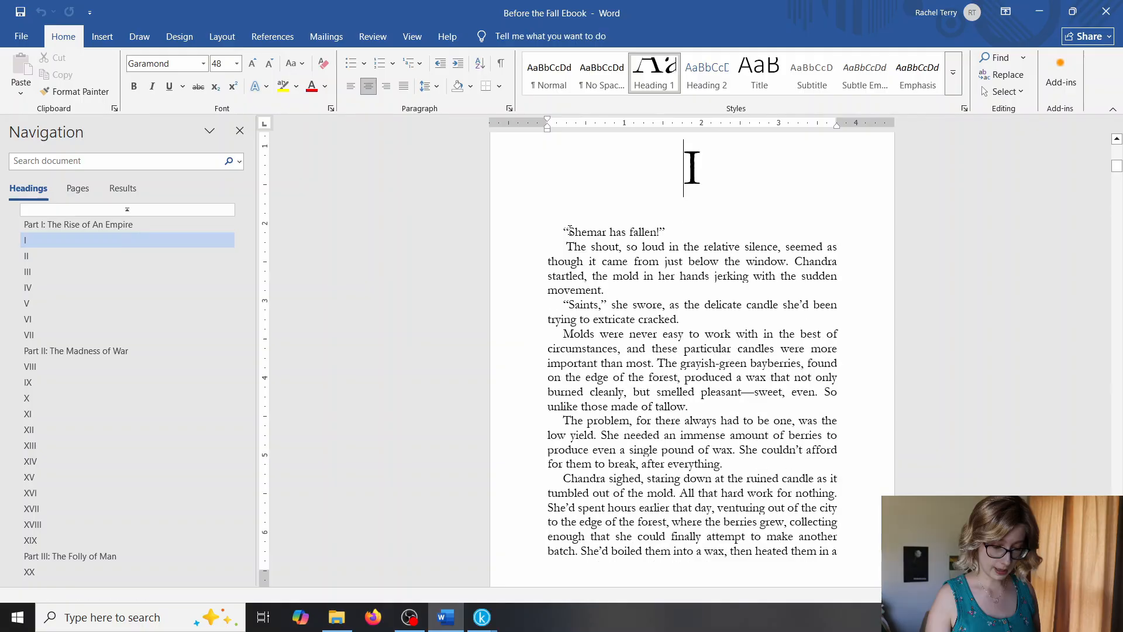
pyautogui.click(569, 232)
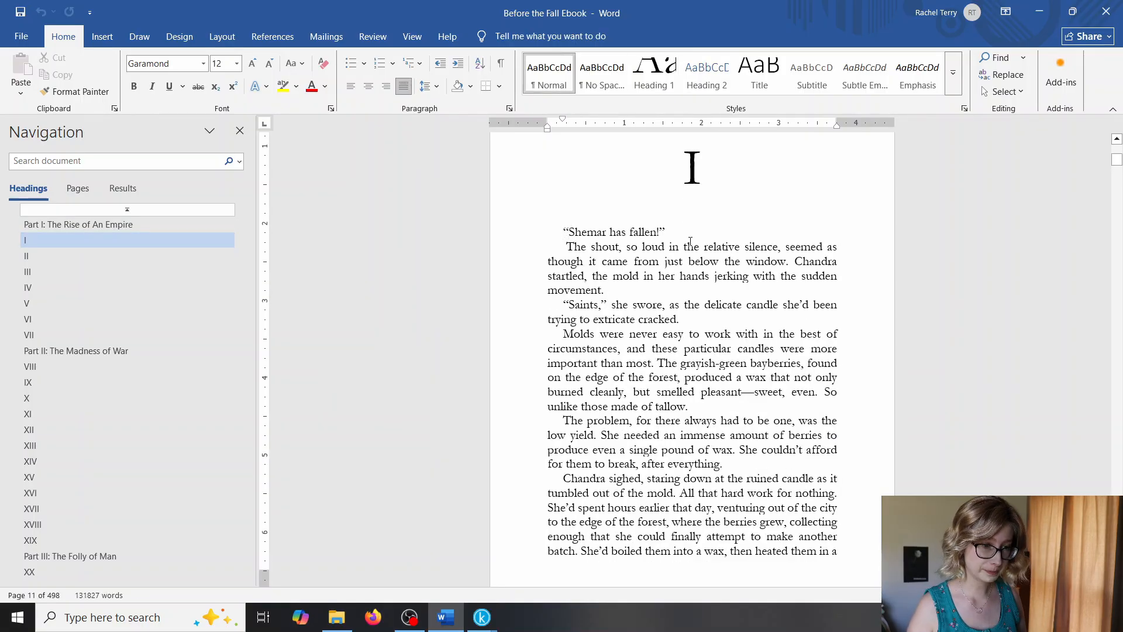
pyautogui.press('Delete')
pyautogui.press('BackSpace')
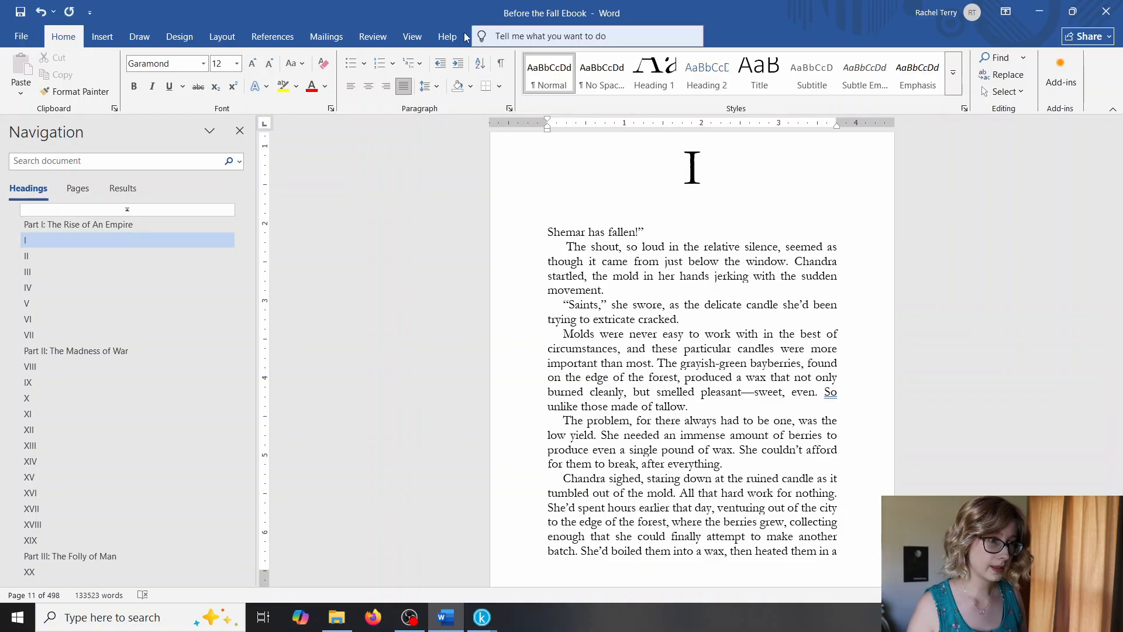
# Apply a Dropped drop cap to the first letter of chapter I's opening paragraph and add an opening quotation mark before it.
pyautogui.click(113, 38)
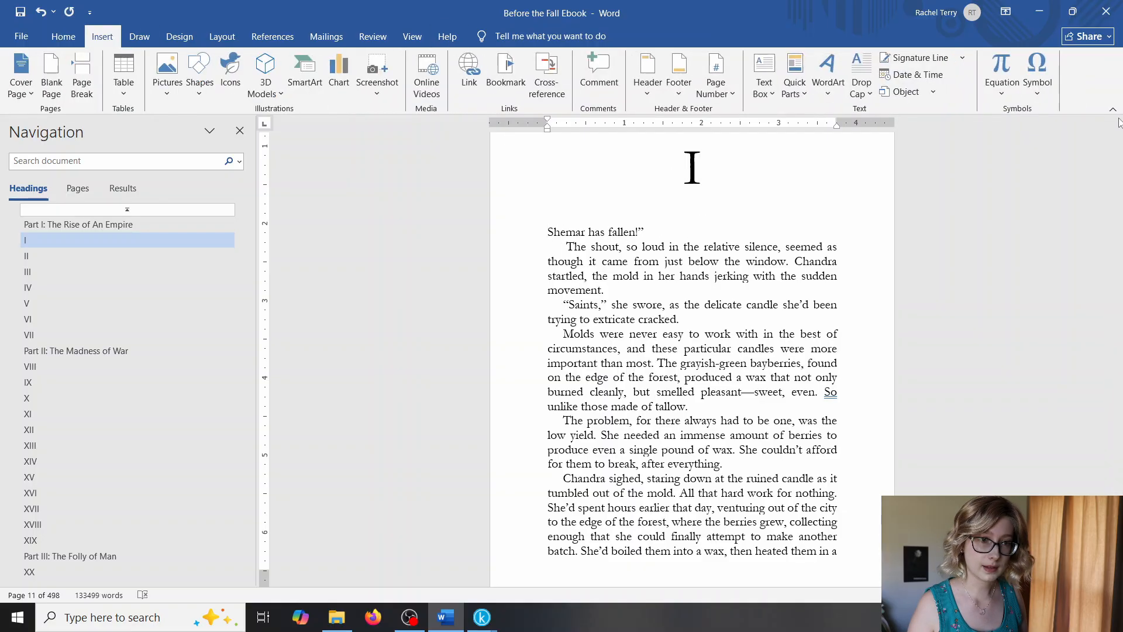
pyautogui.click(861, 98)
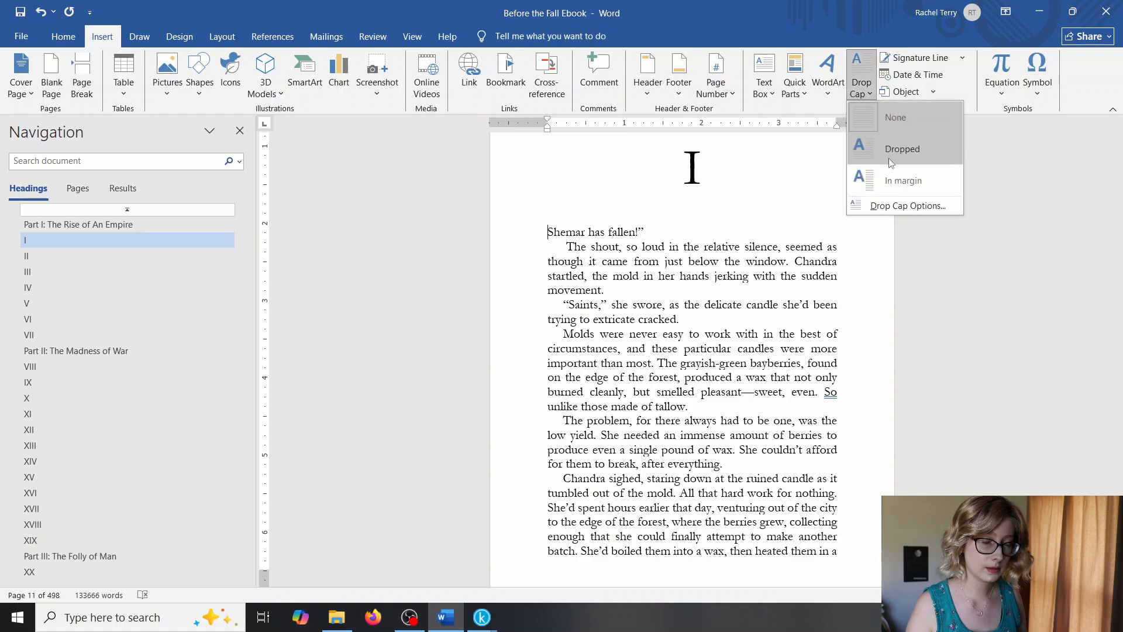
pyautogui.click(864, 148)
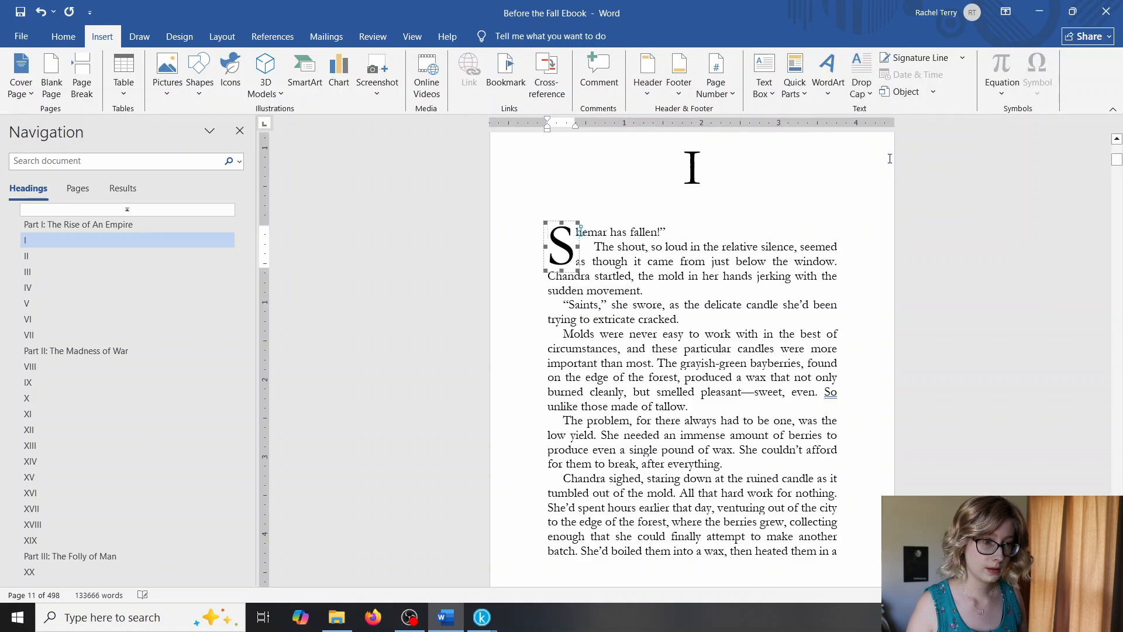
pyautogui.click(561, 235)
pyautogui.write('“')
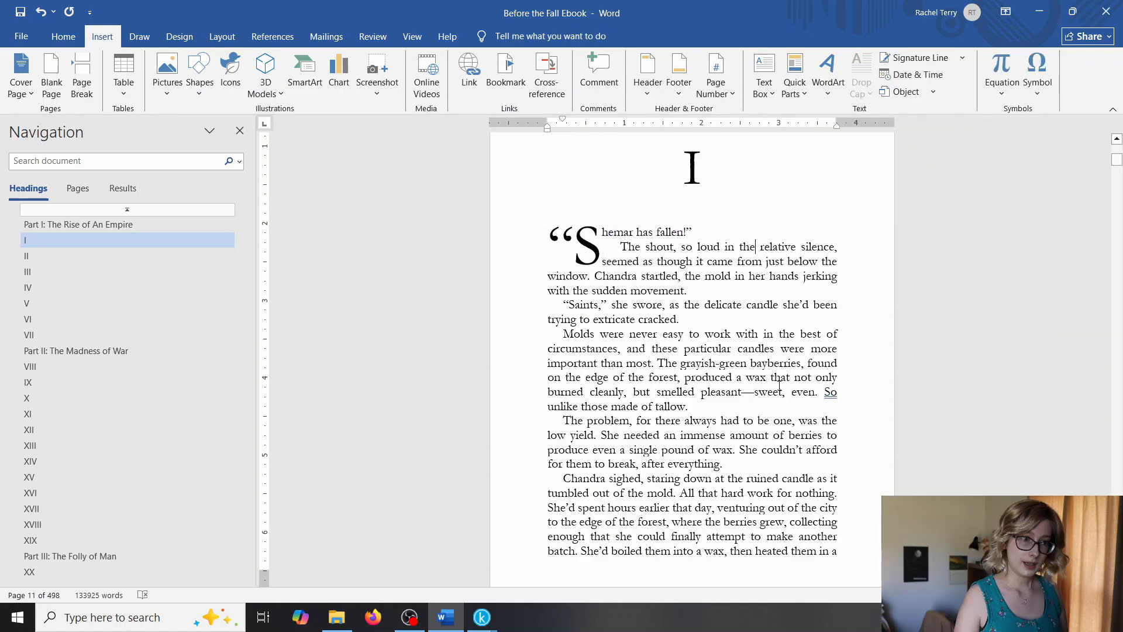
# Close the document navigation and switch to Kindle Create with the Word manuscript minimized.
pyautogui.click(33, 256)
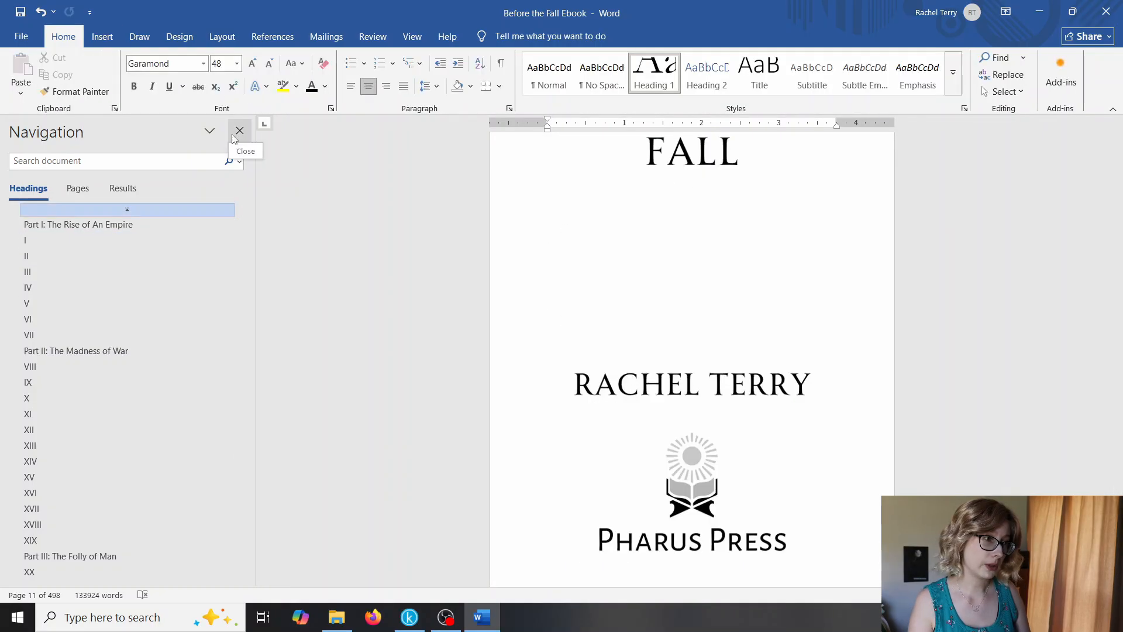
pyautogui.click(239, 131)
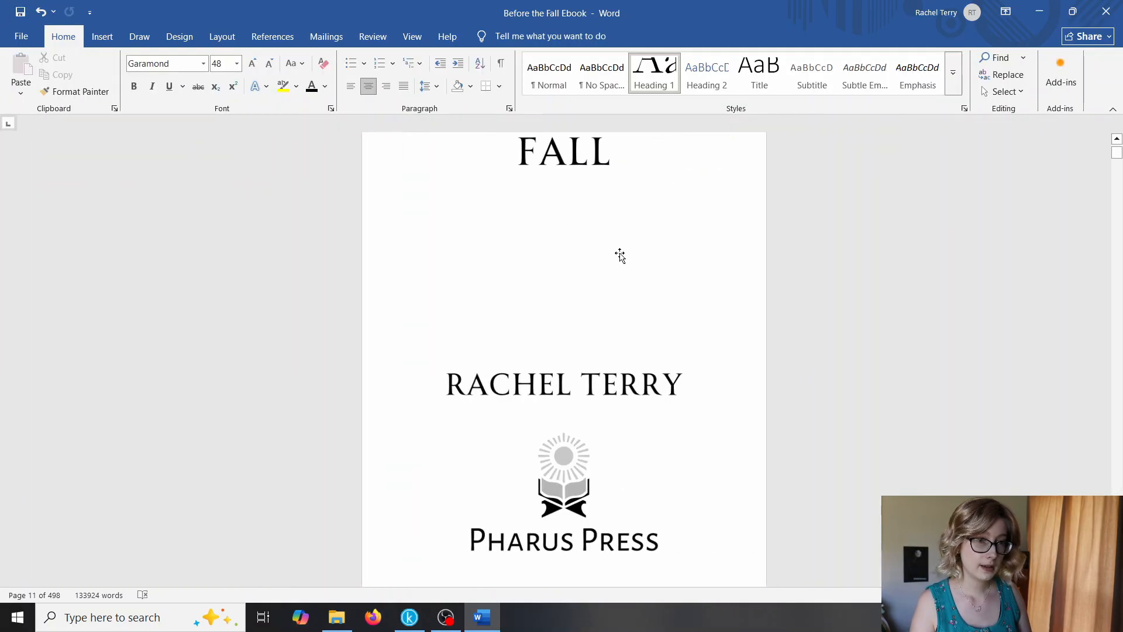
pyautogui.click(409, 617)
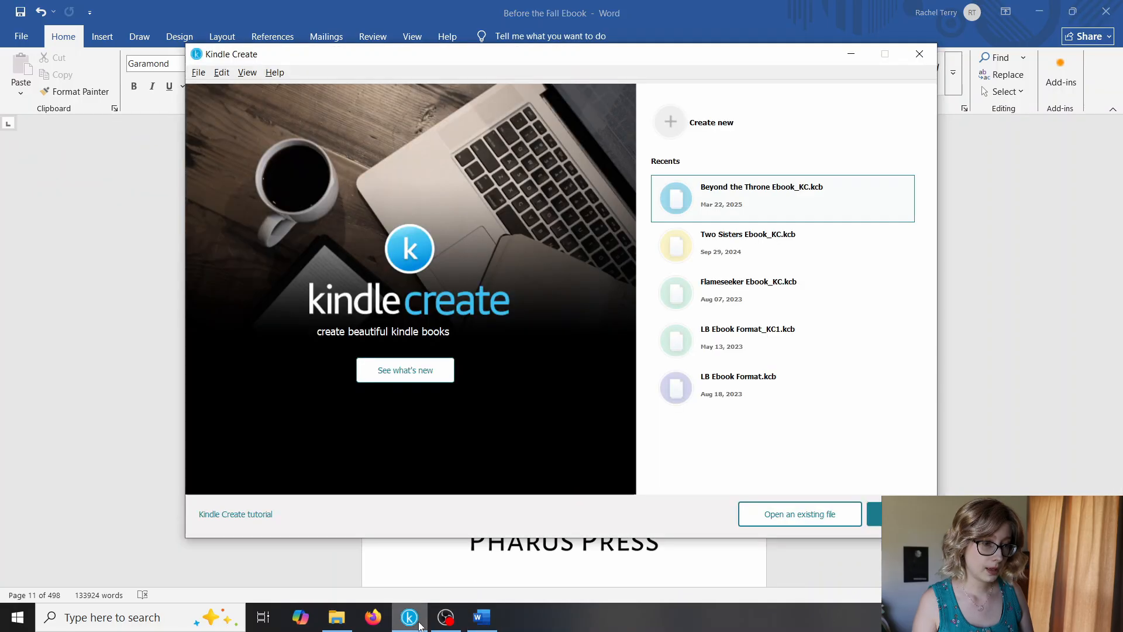
pyautogui.click(481, 617)
pyautogui.click(482, 619)
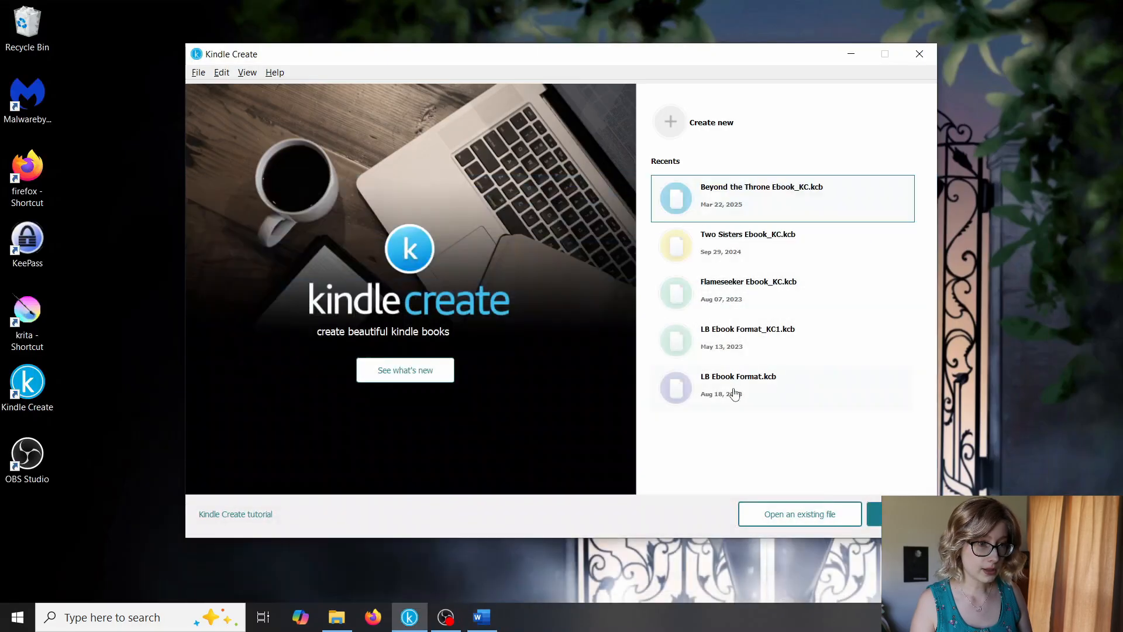
# Start a new reflowable book project with the title Before the Fall and the author's name filled in.
pyautogui.click(720, 132)
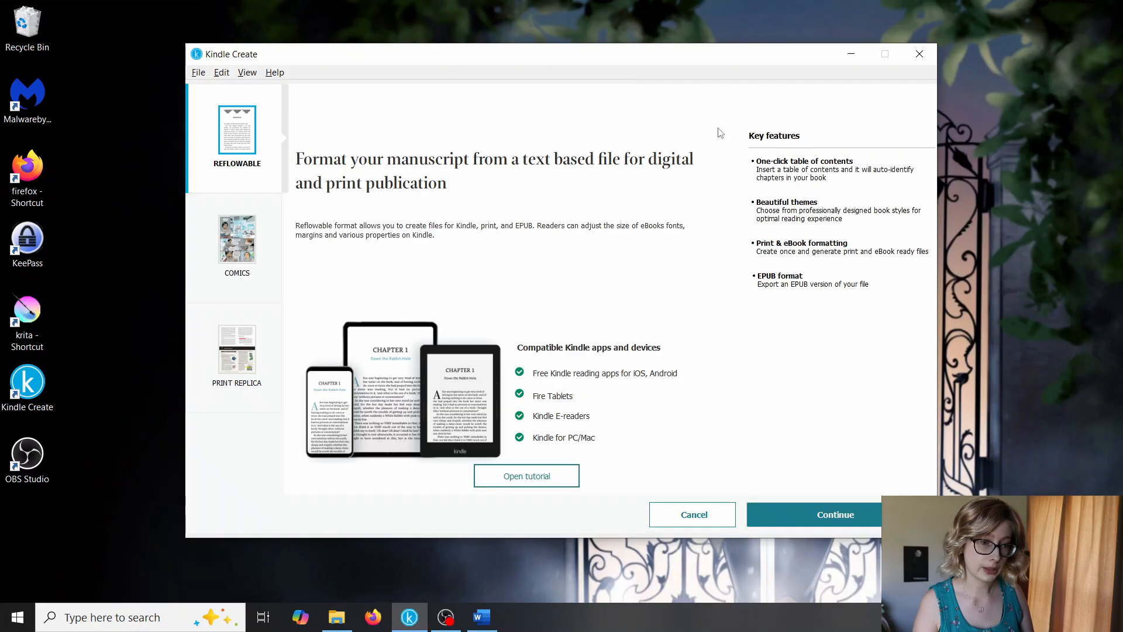
pyautogui.click(874, 525)
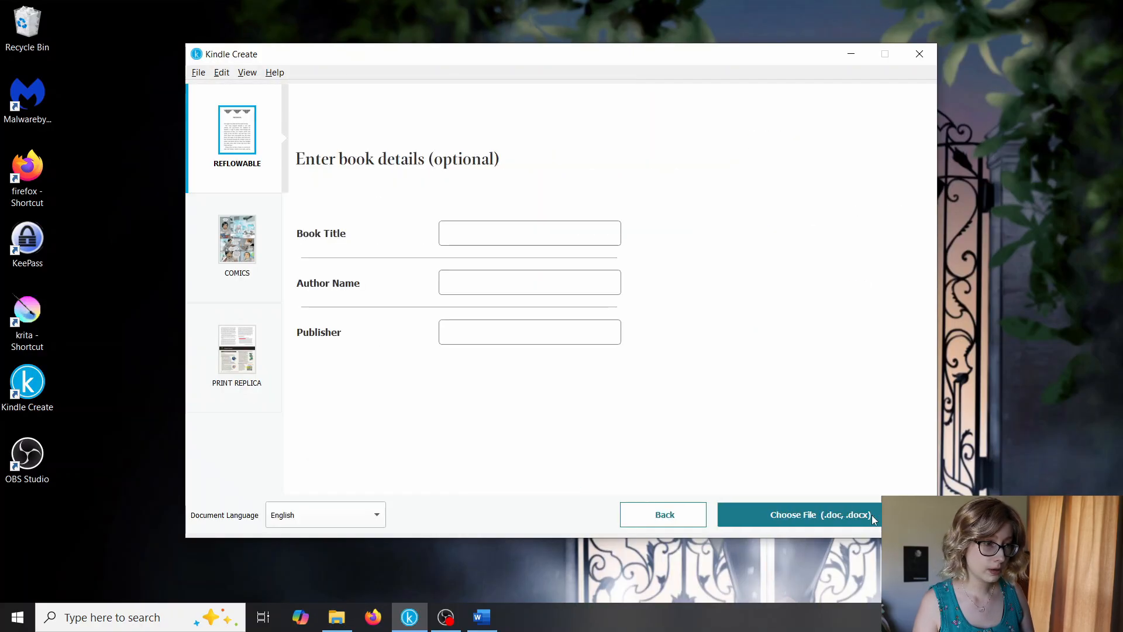
pyautogui.click(462, 234)
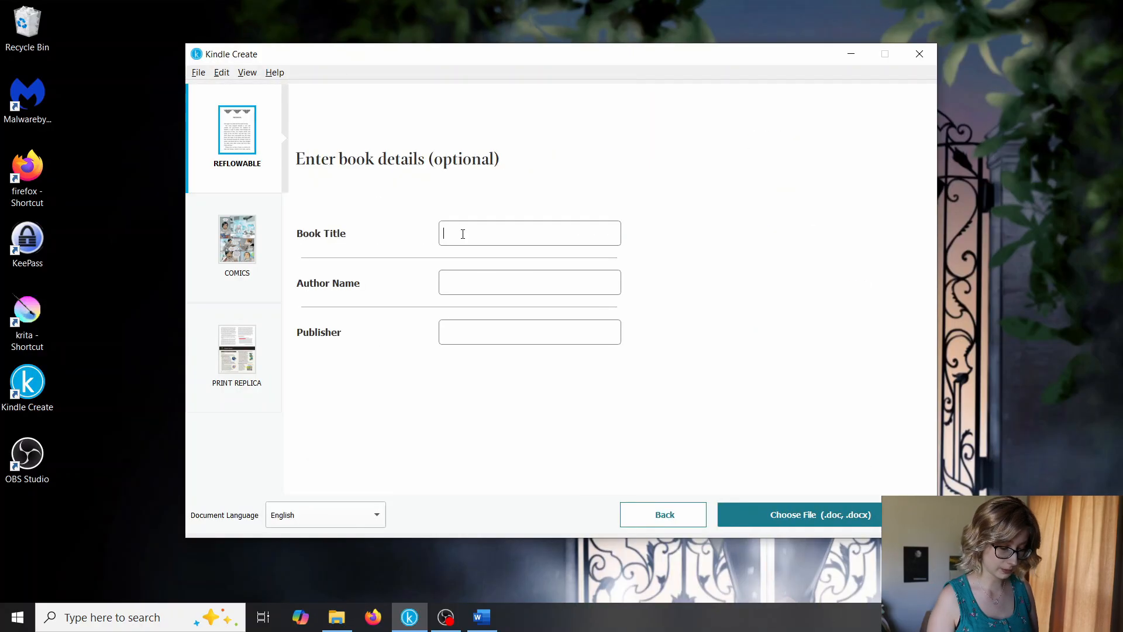
pyautogui.write('Before the Fall')
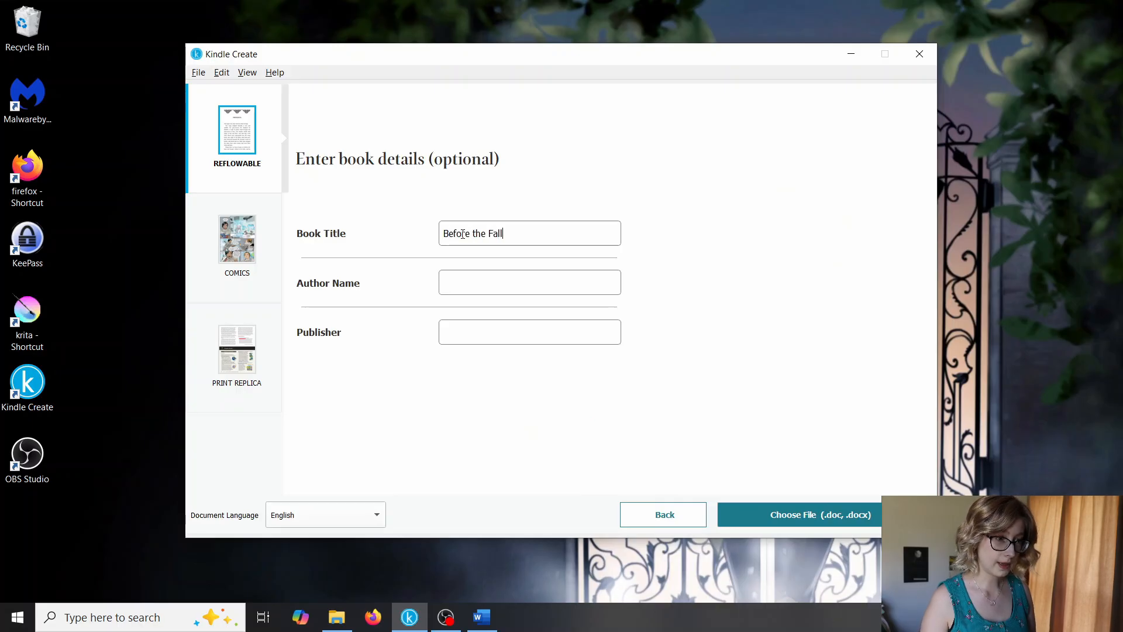
pyautogui.click(491, 273)
pyautogui.write('Rachel Terry')
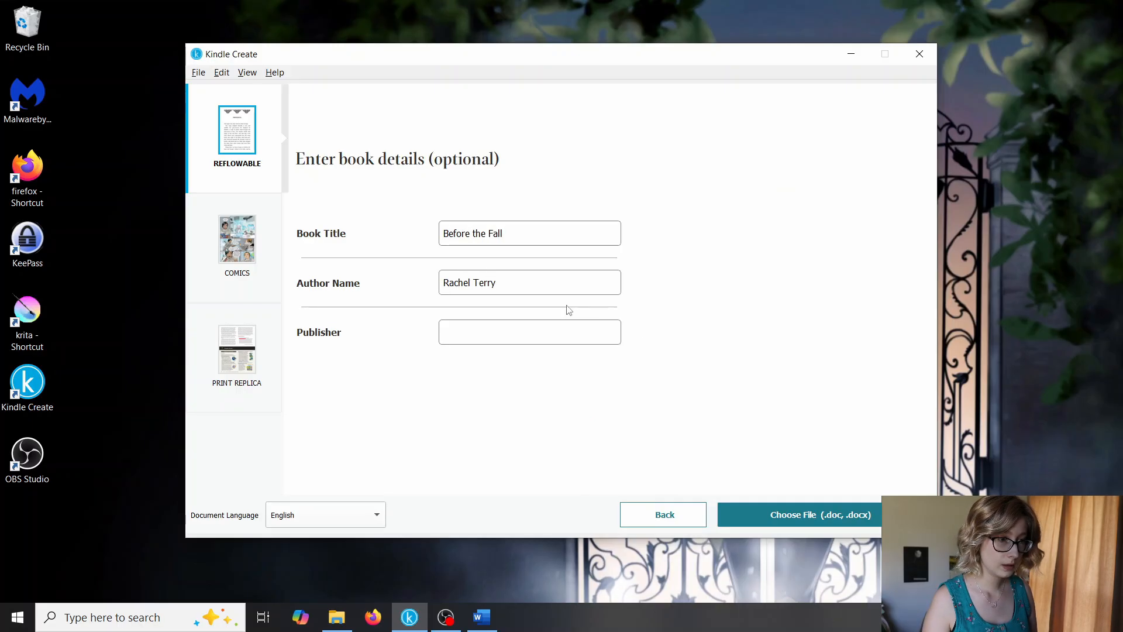
# Import Before the Fall Ebook.docx as the manuscript and accept all of the suggested chapter titles.
pyautogui.click(829, 521)
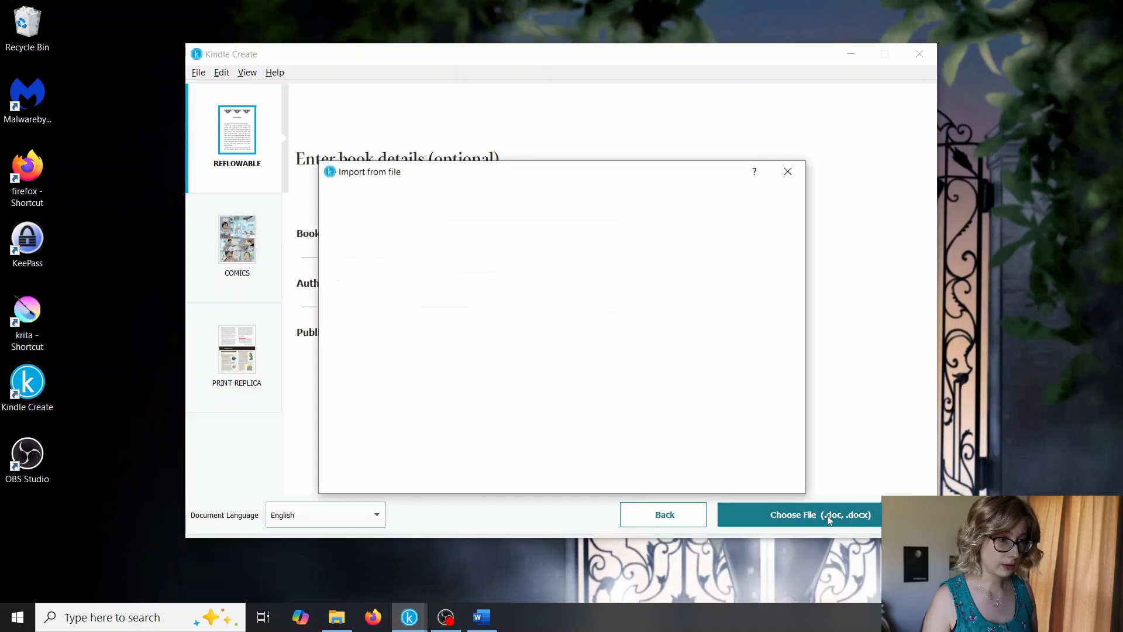
pyautogui.click(522, 296)
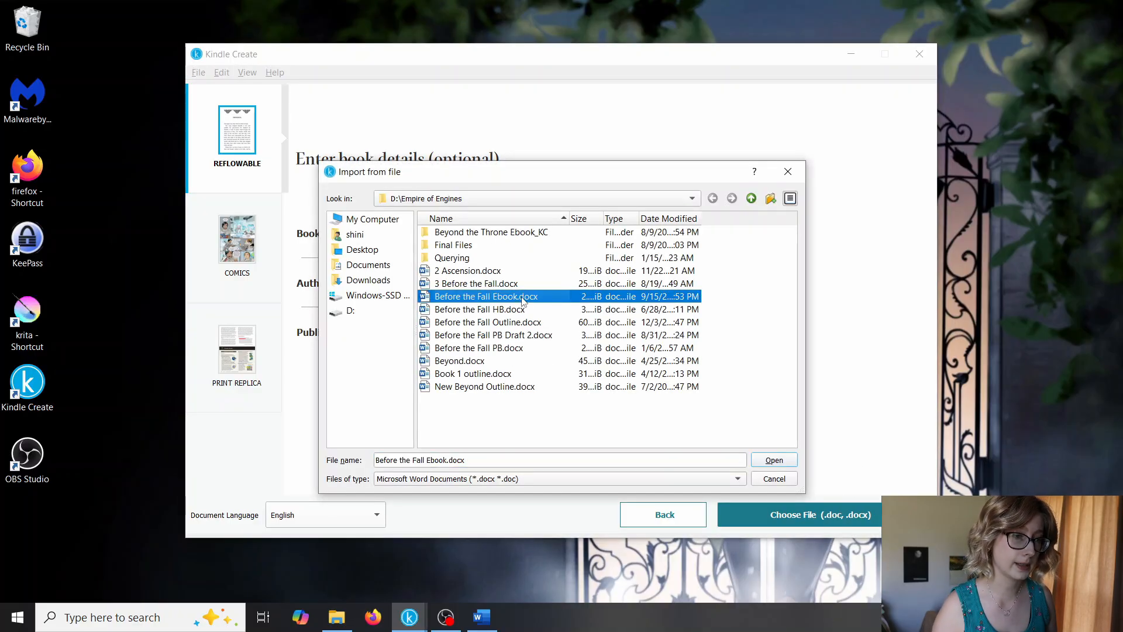
pyautogui.click(774, 460)
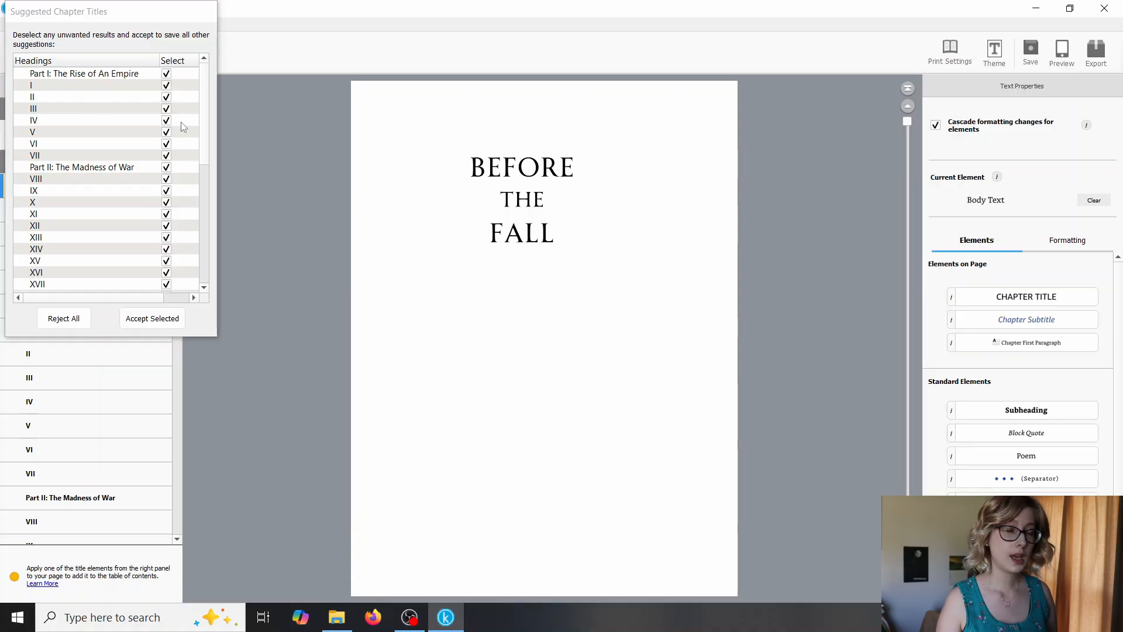
pyautogui.moveTo(205, 115); pyautogui.dragTo(197, 42)
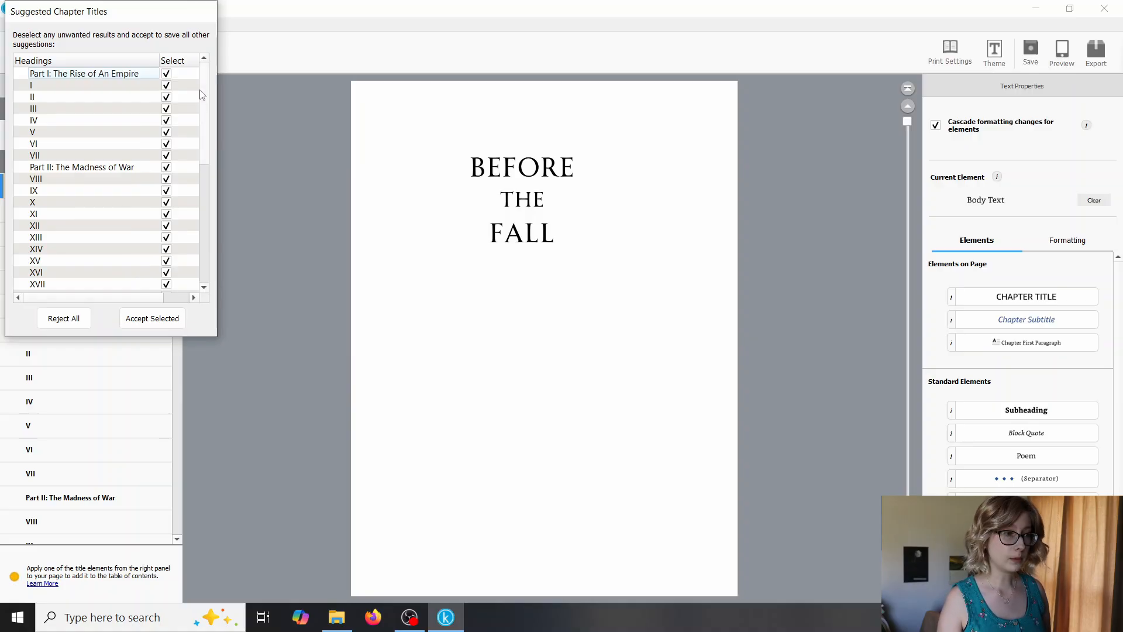
pyautogui.click(151, 316)
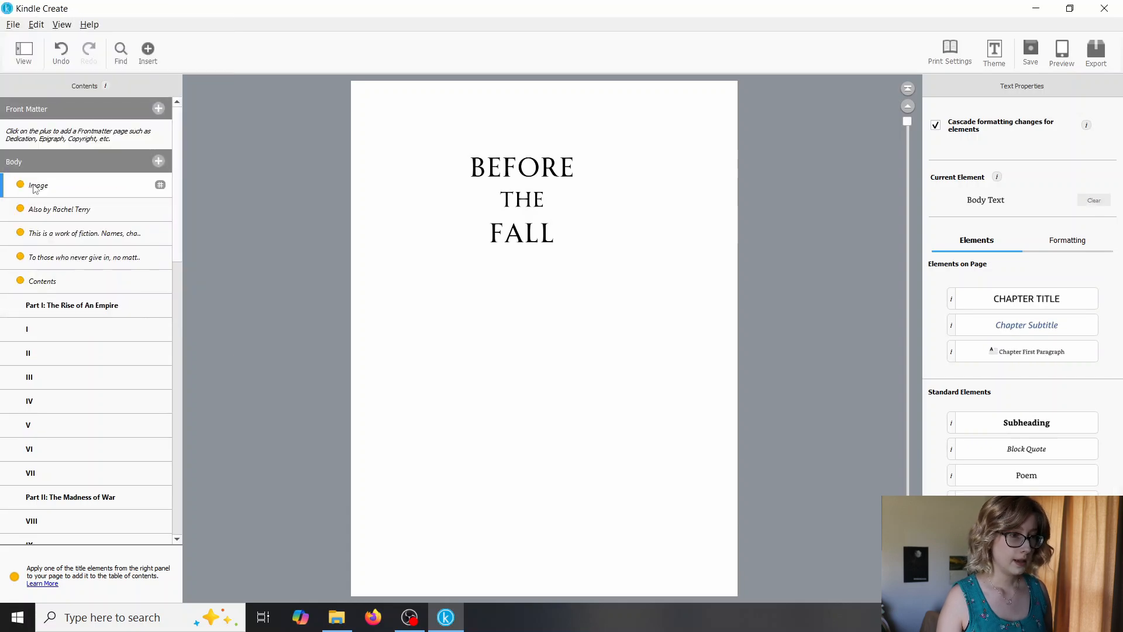
# Center the first title image at Full size and set its alt text to "Before the Fall title page".
pyautogui.click(634, 219)
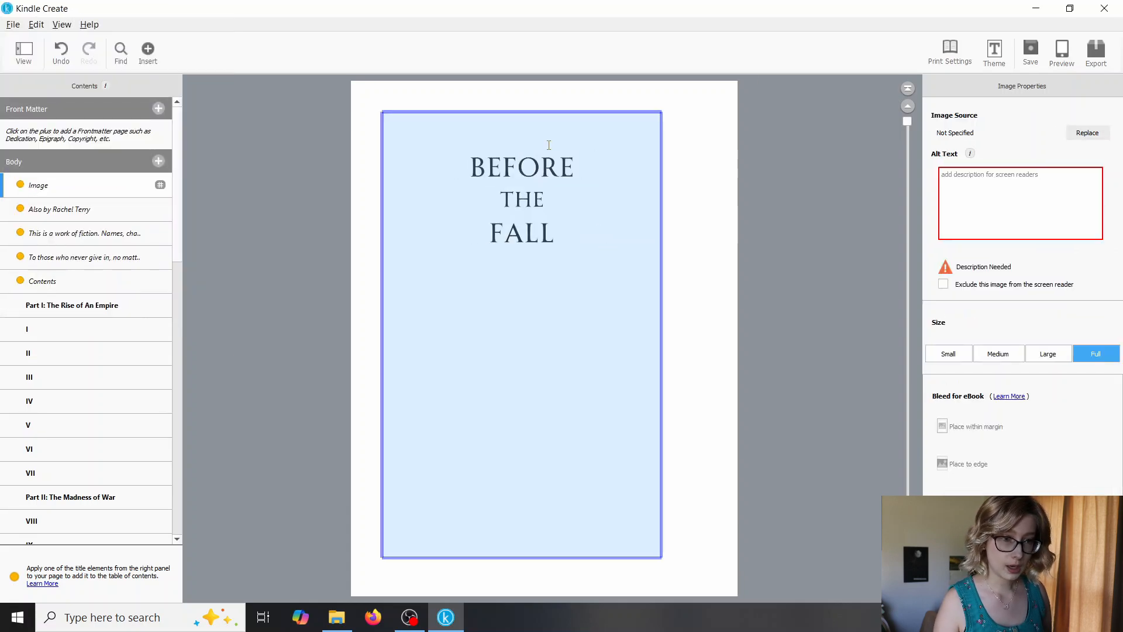
pyautogui.click(1096, 353)
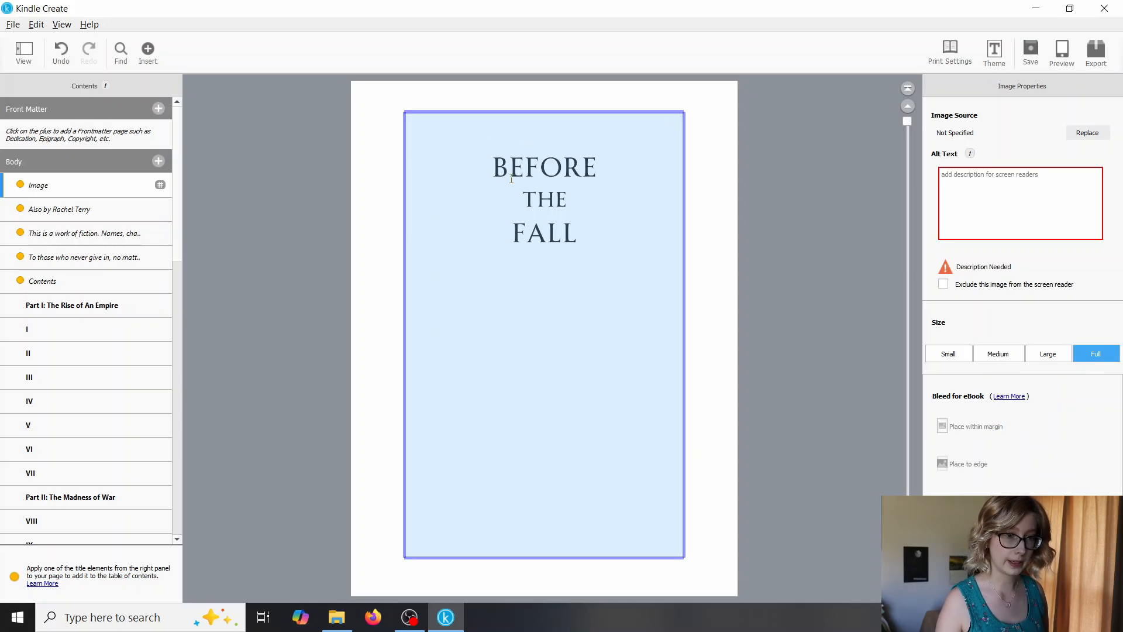
pyautogui.click(998, 217)
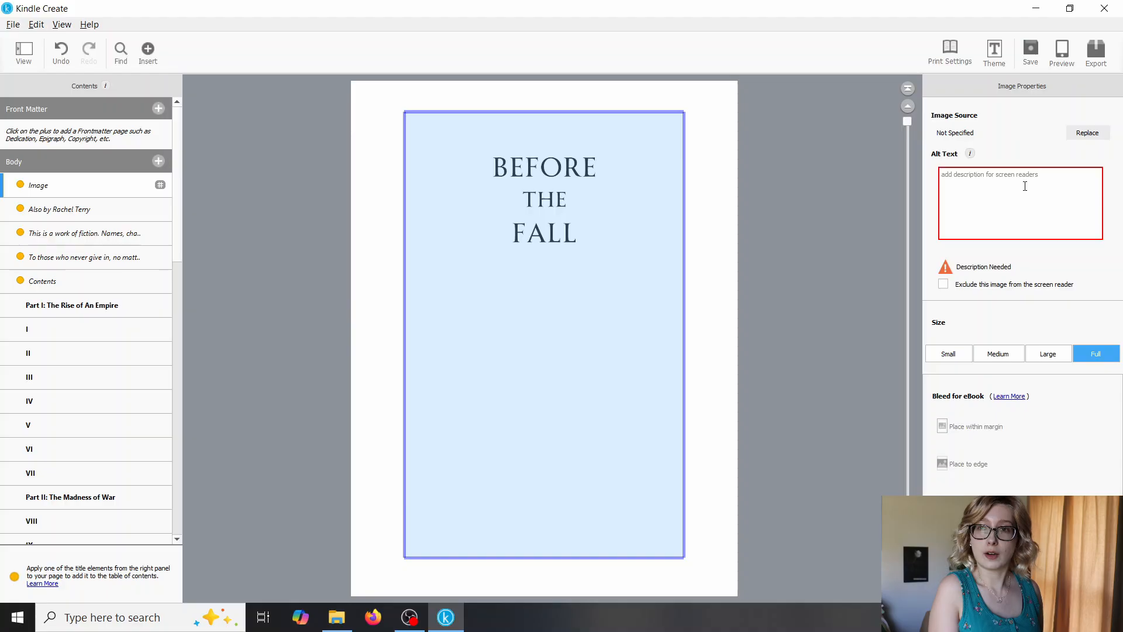
pyautogui.write('Bef')
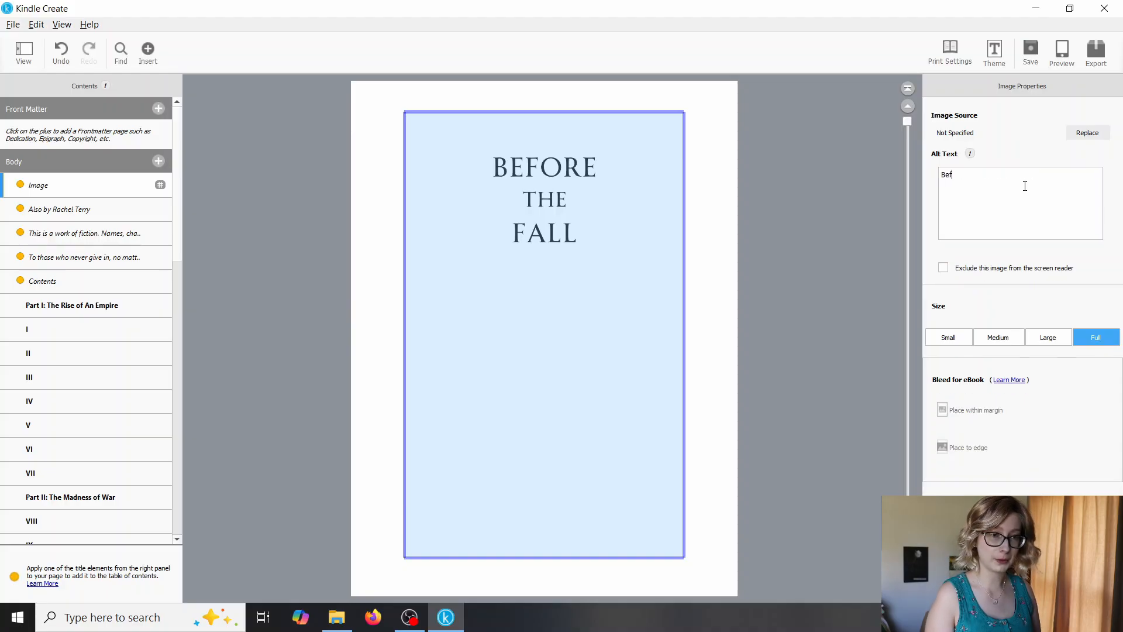
pyautogui.write('ore the Fall tit')
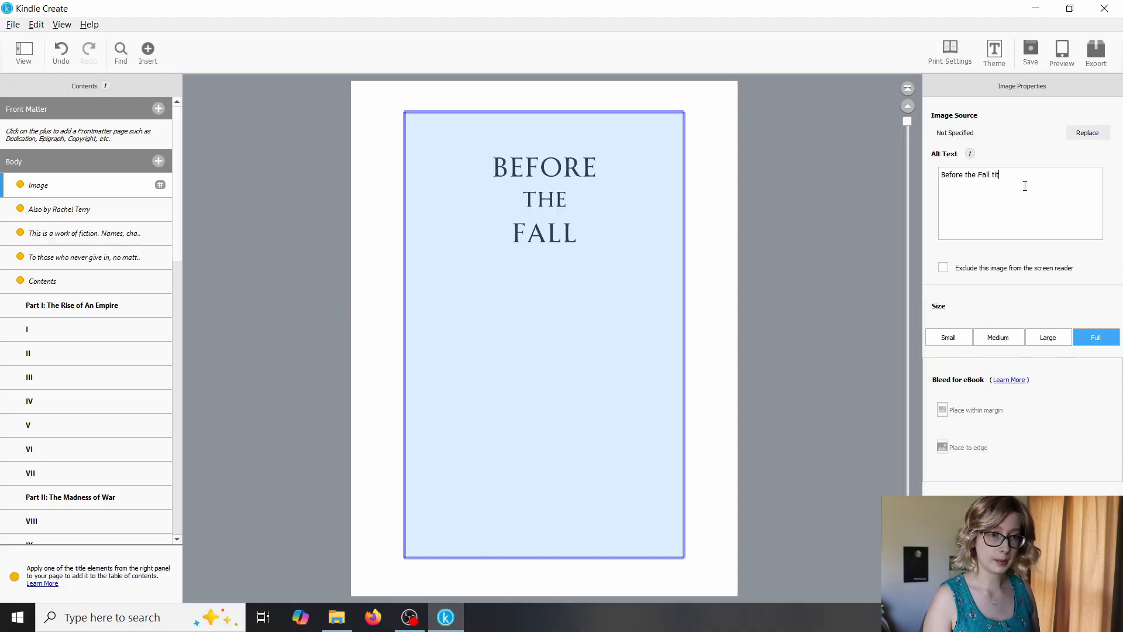
pyautogui.write('le page')
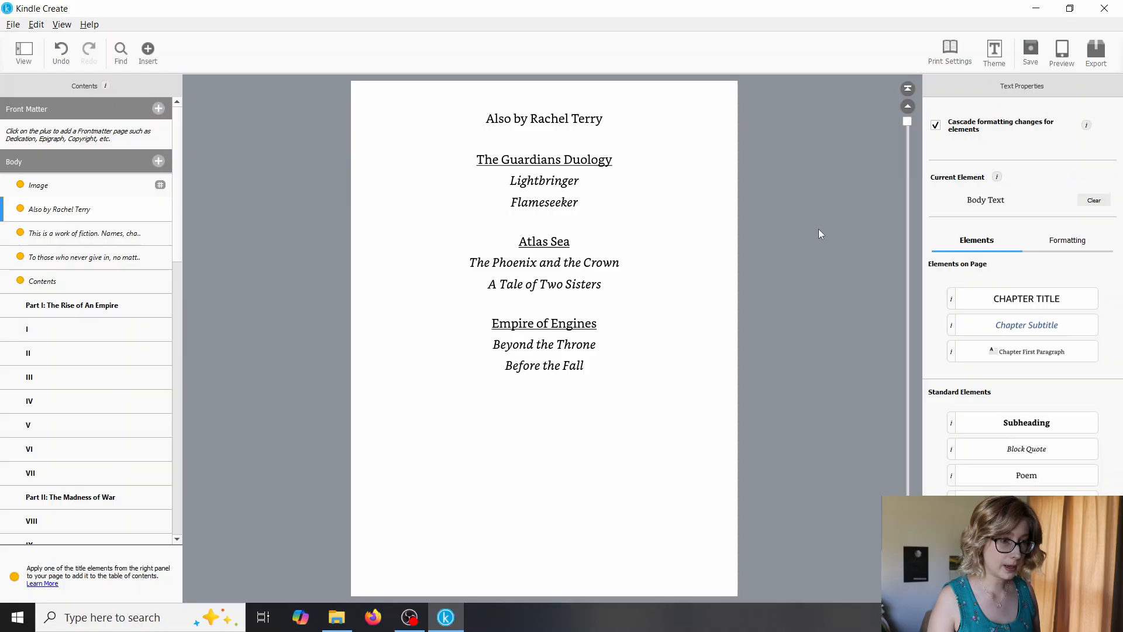
# Set the alt text of the second title image, with the author name and Pharus Press logo, to "Before the Fall title page".
pyautogui.scroll(1, 797, 224)
pyautogui.click(549, 226)
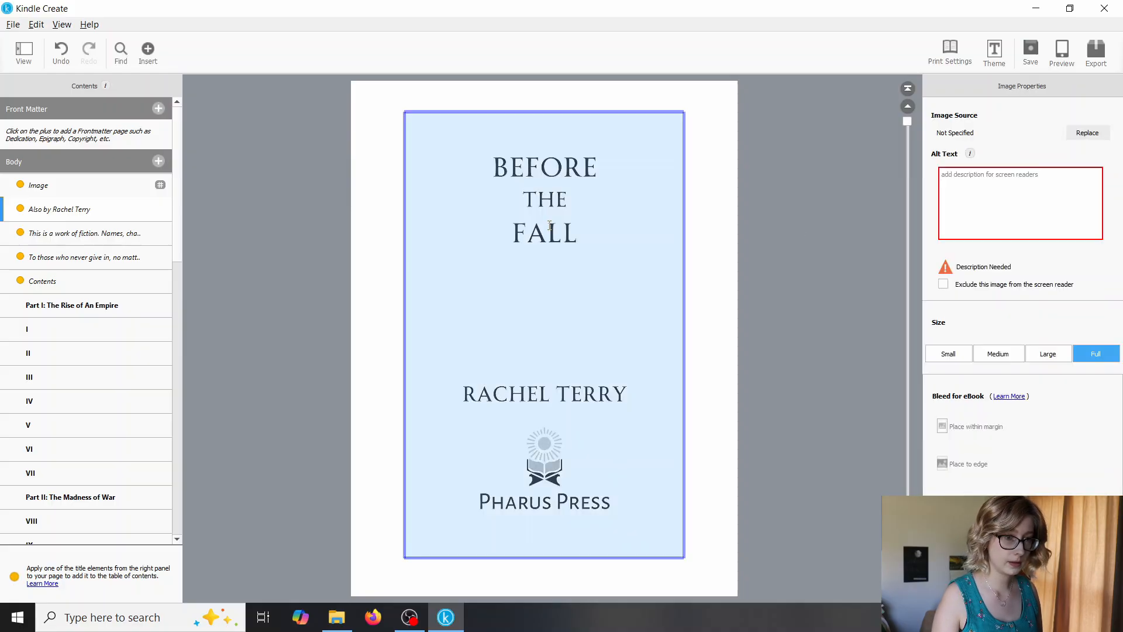
pyautogui.click(1028, 172)
pyautogui.write('Befo')
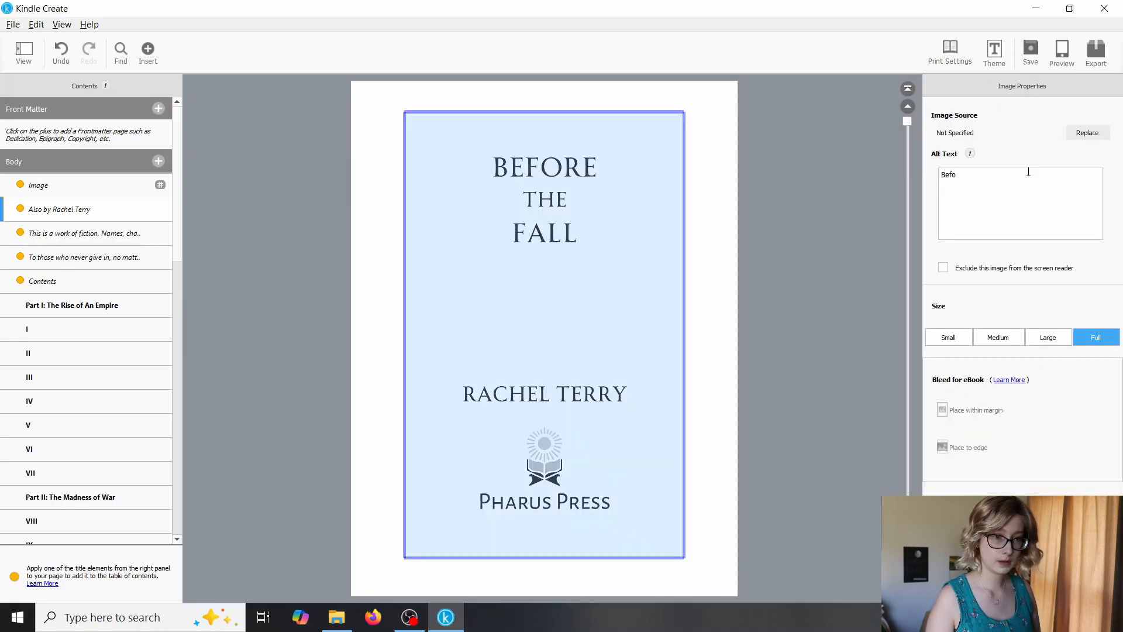
pyautogui.write('re the Fall title')
pyautogui.write('page')
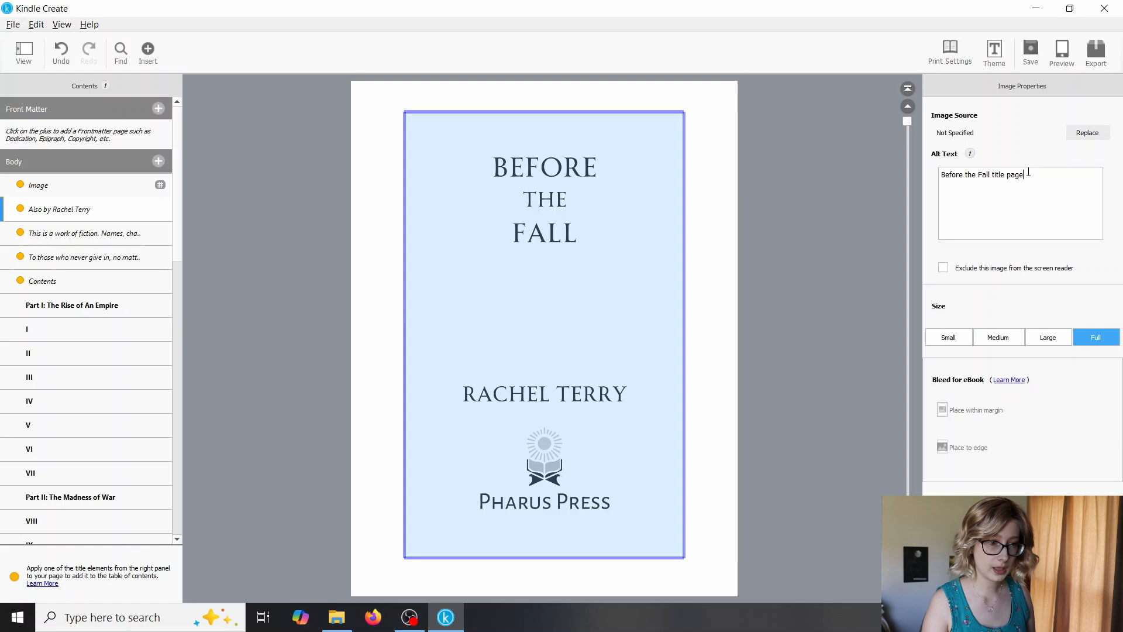
pyautogui.scroll(-2, 543, 237)
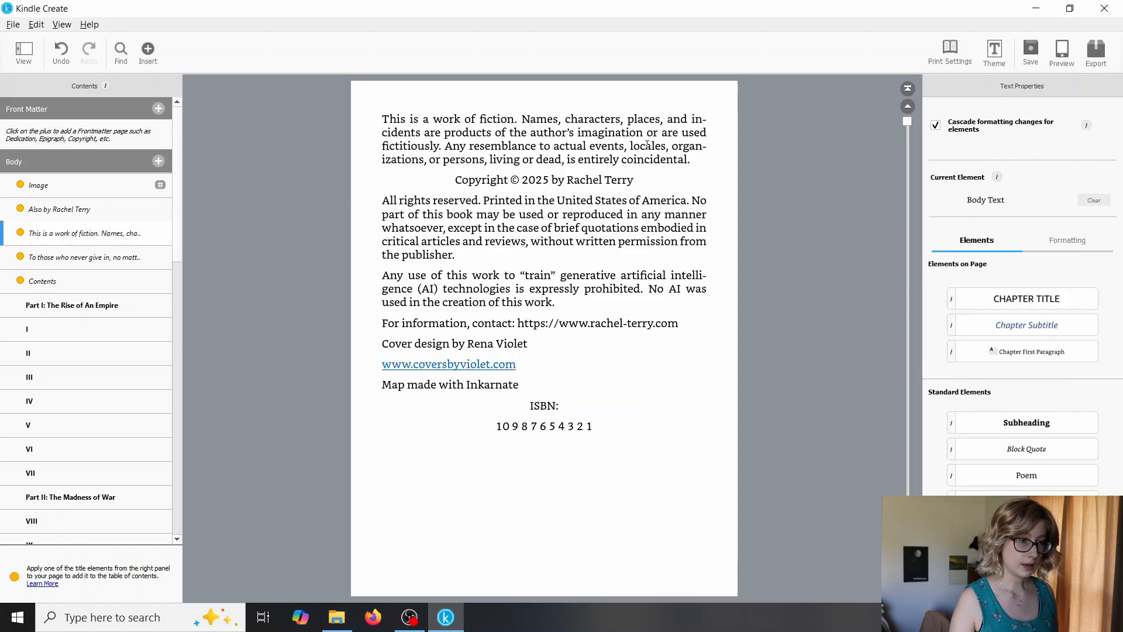
# Examine the copyright, dedication, contents, map, Part I and chapter I pages for formatting problems.
pyautogui.scroll(-2, 769, 159)
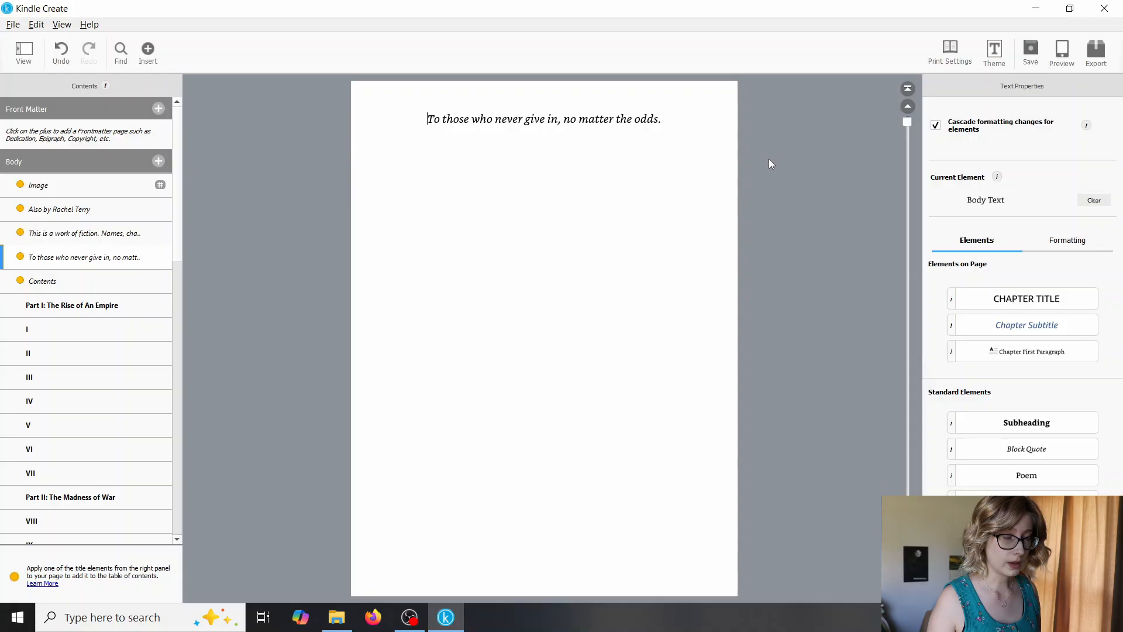
pyautogui.scroll(-2, 572, 130)
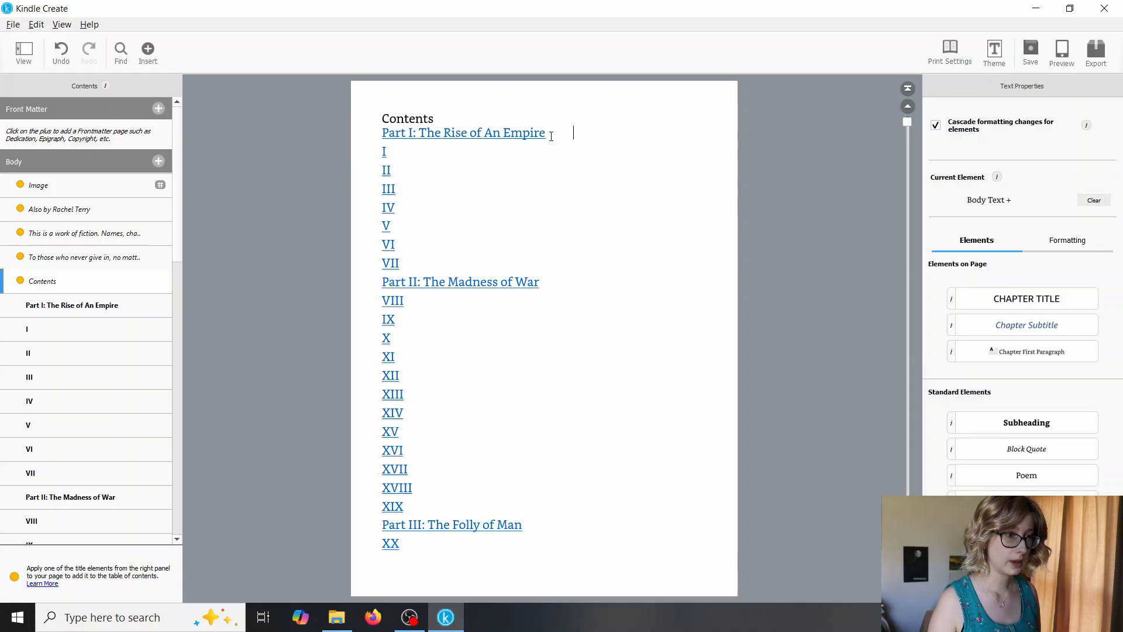
pyautogui.scroll(-2, 482, 134)
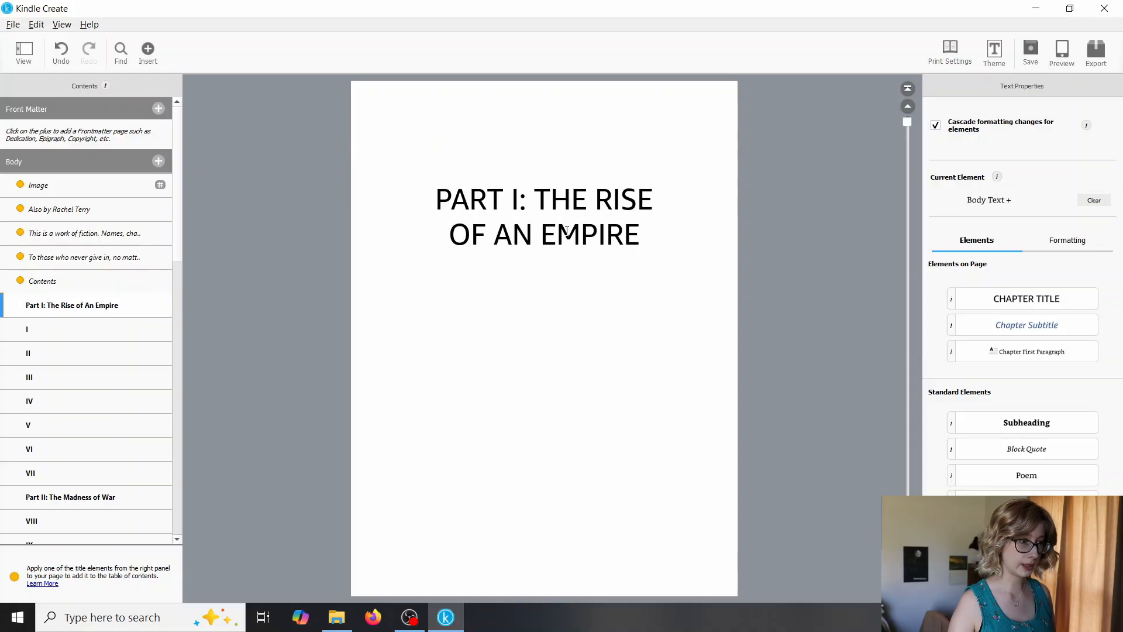
pyautogui.click(47, 282)
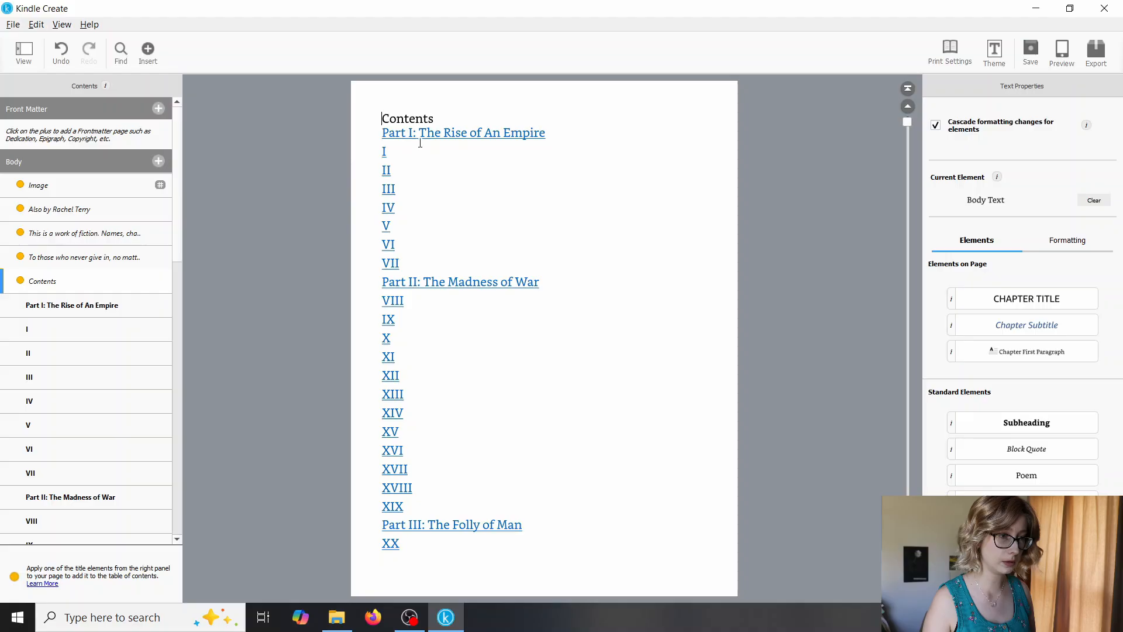
pyautogui.scroll(-6, 859, 212)
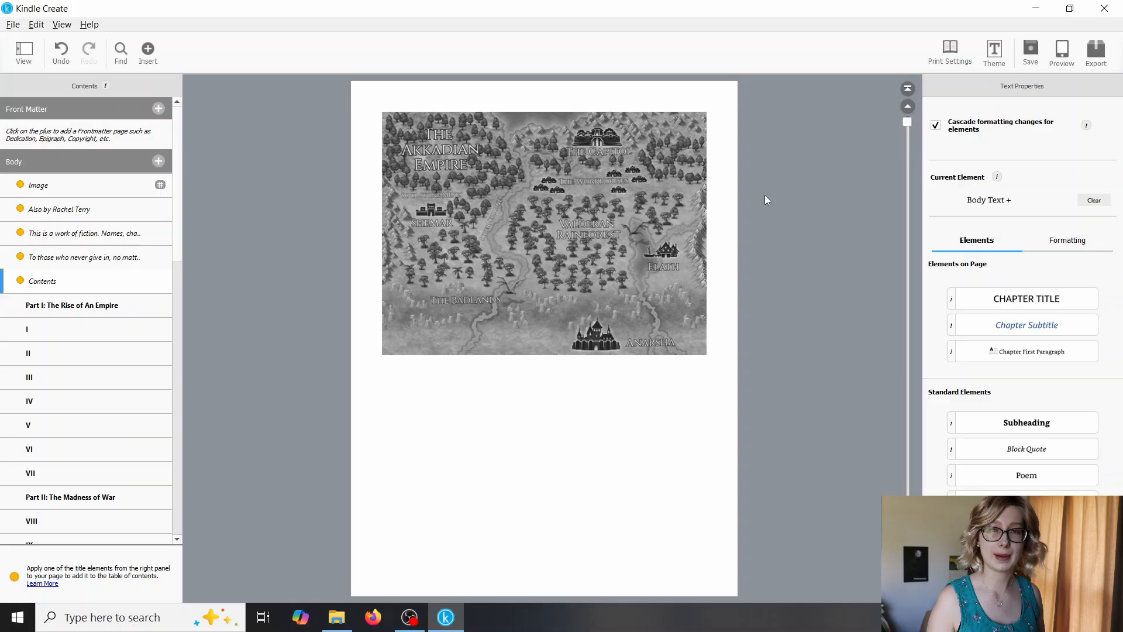
pyautogui.scroll(-2, 763, 200)
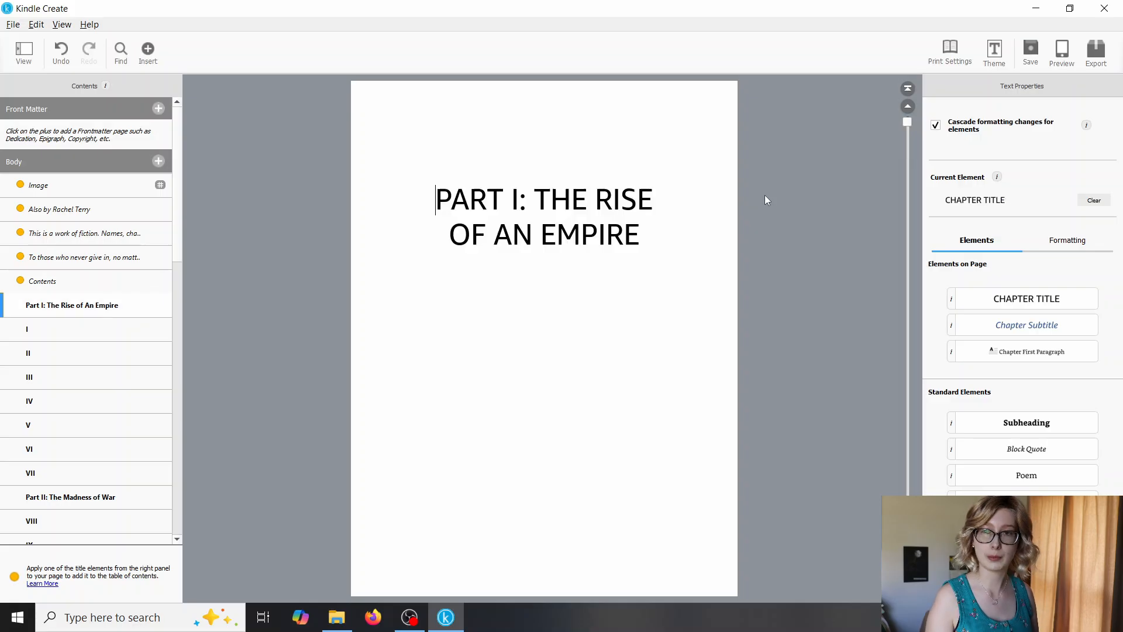
pyautogui.scroll(-2, 764, 196)
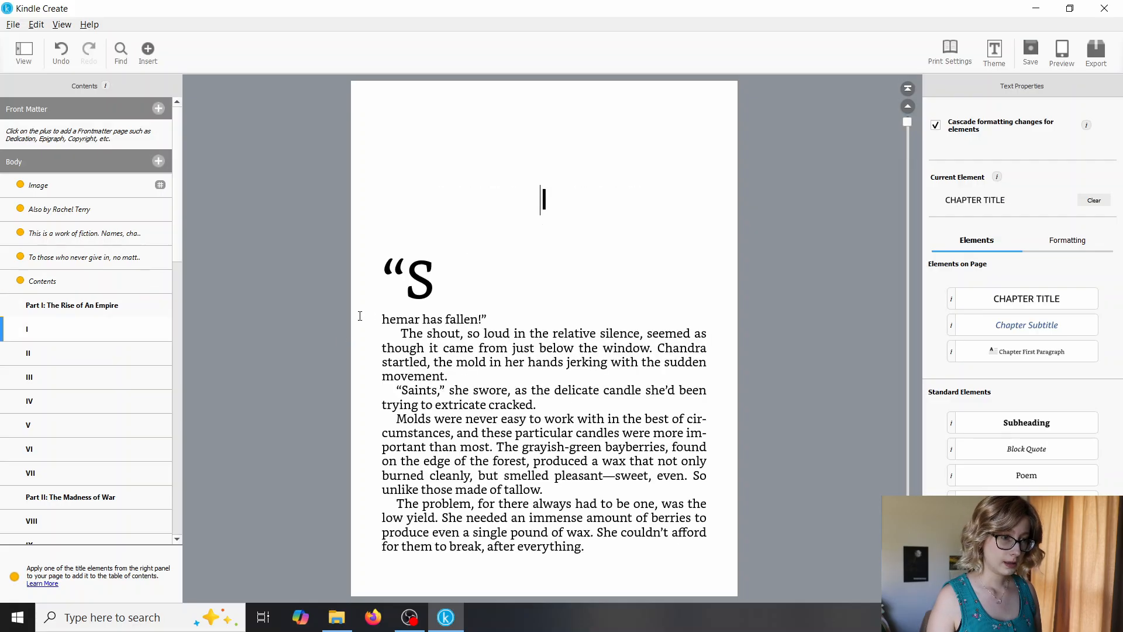
pyautogui.click(381, 319)
pyautogui.press('BackSpace')
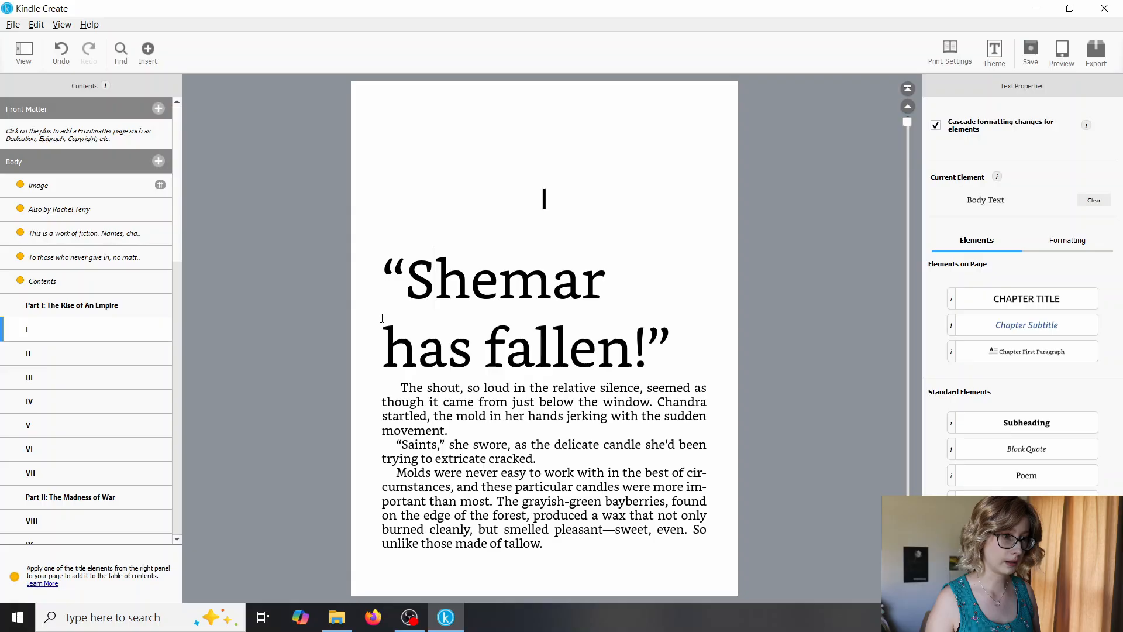
pyautogui.click(62, 52)
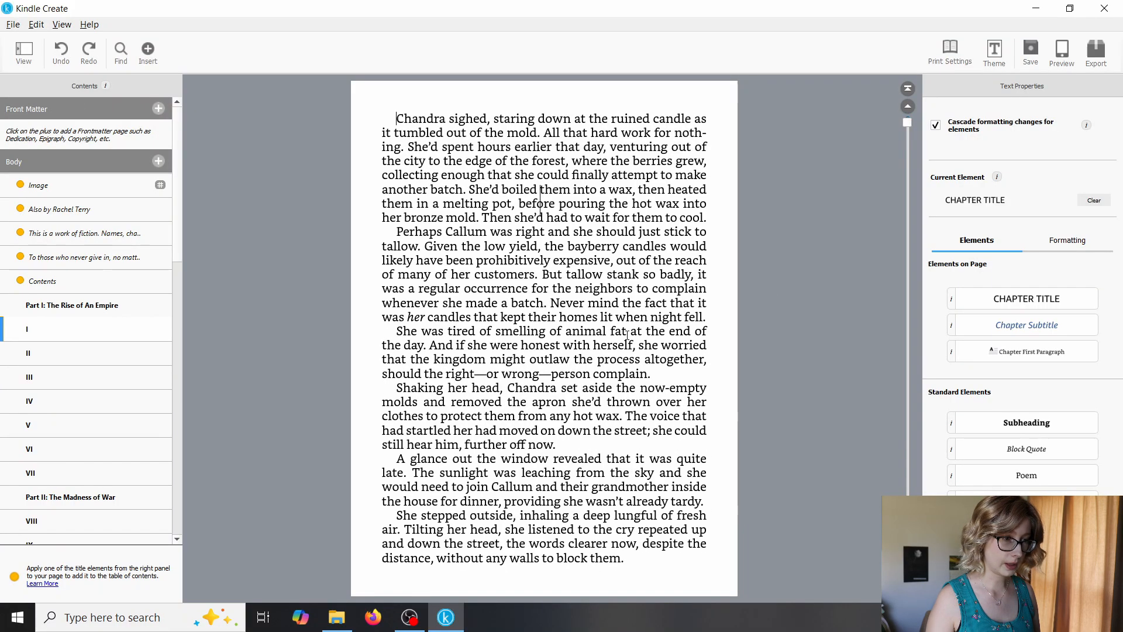
# Rejoin chapter I's split opening line "Shemar has fallen!" and apply the Chapter First Paragraph element to the text after its initial letter.
pyautogui.click(382, 319)
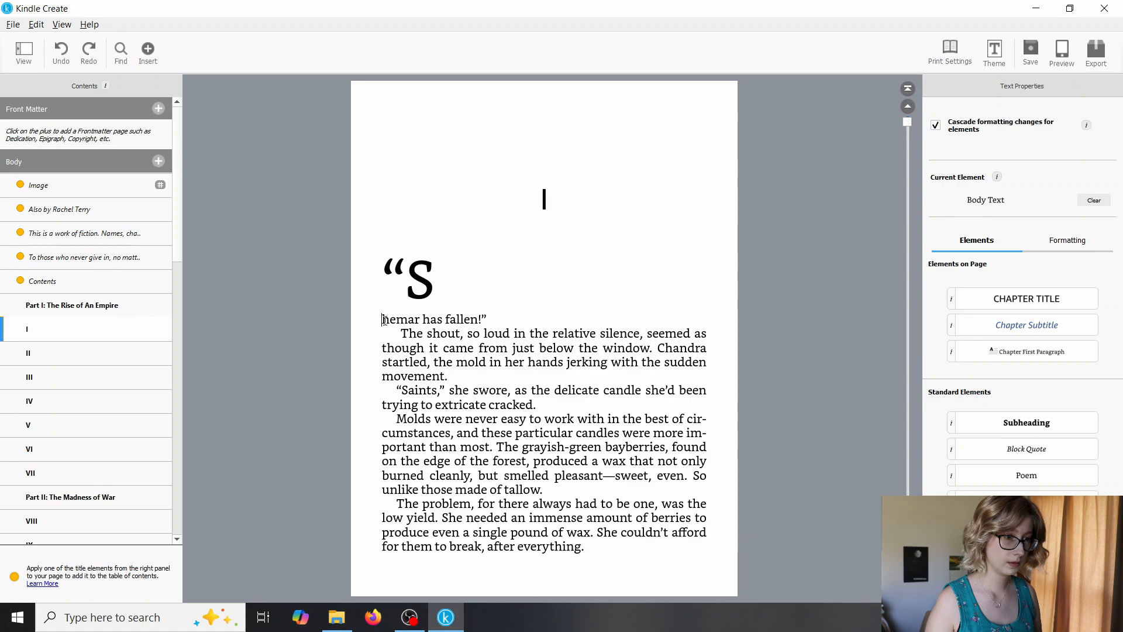
pyautogui.press('BackSpace')
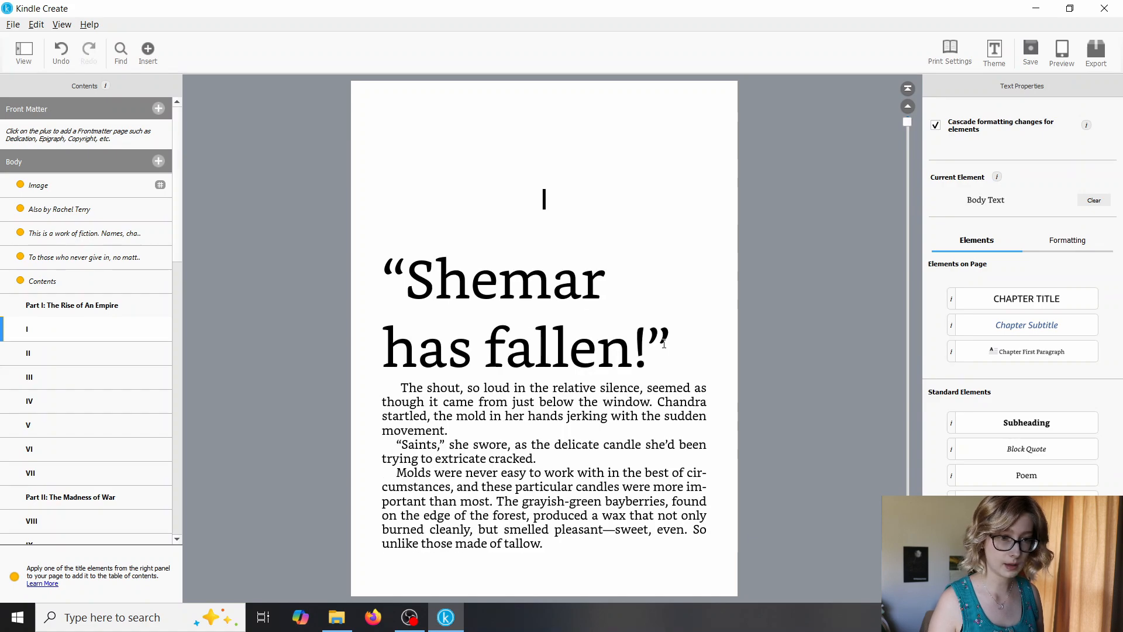
pyautogui.moveTo(671, 349); pyautogui.dragTo(437, 286)
pyautogui.click(1031, 358)
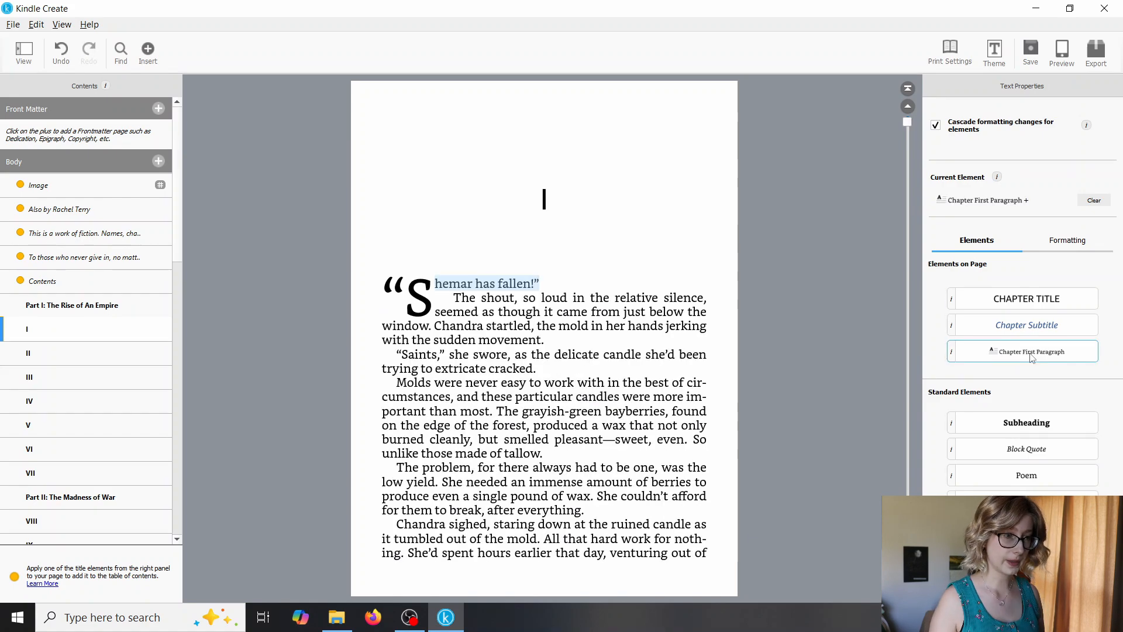
pyautogui.click(586, 290)
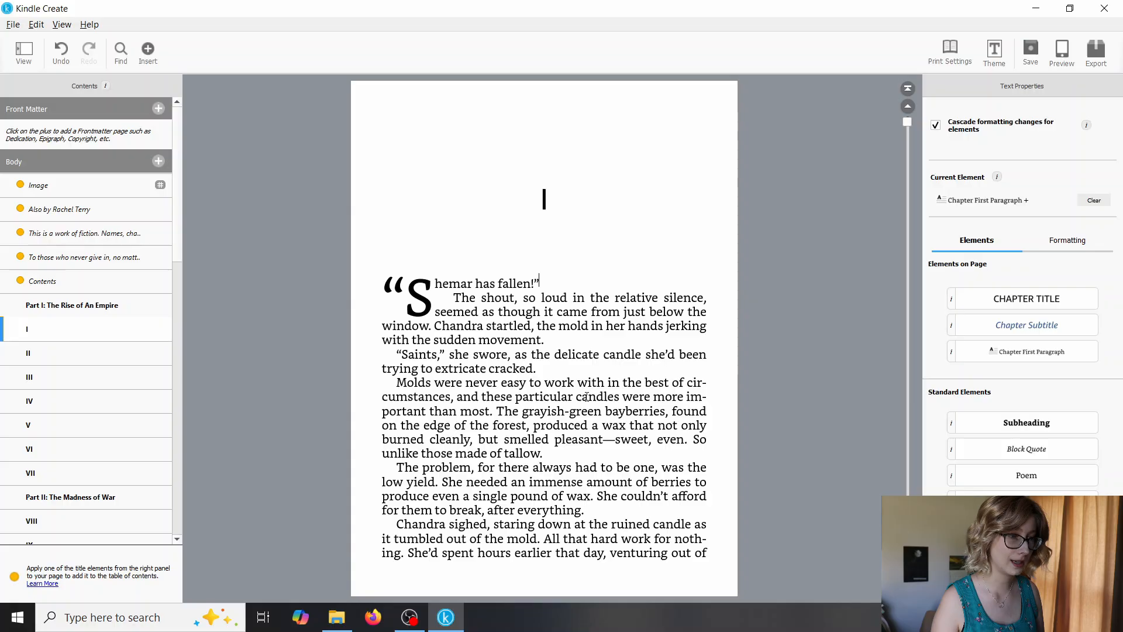
# Join the split opening line of chapter III and format it as Chapter First Paragraph.
pyautogui.scroll(-1, 587, 396)
pyautogui.scroll(-4, 543, 299)
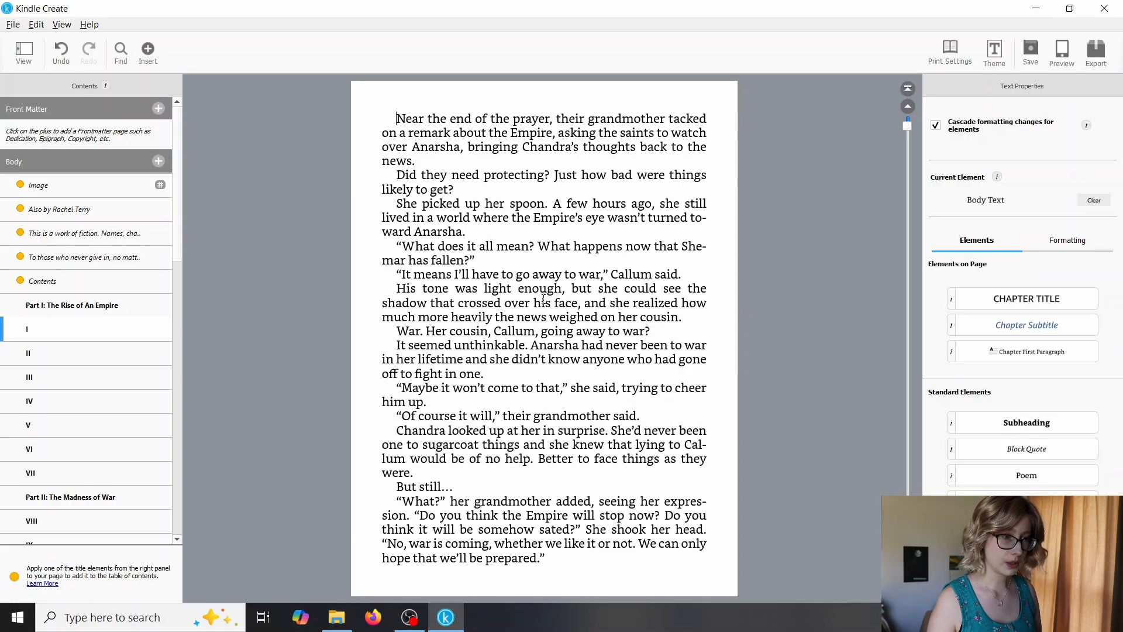
pyautogui.scroll(-3, 544, 299)
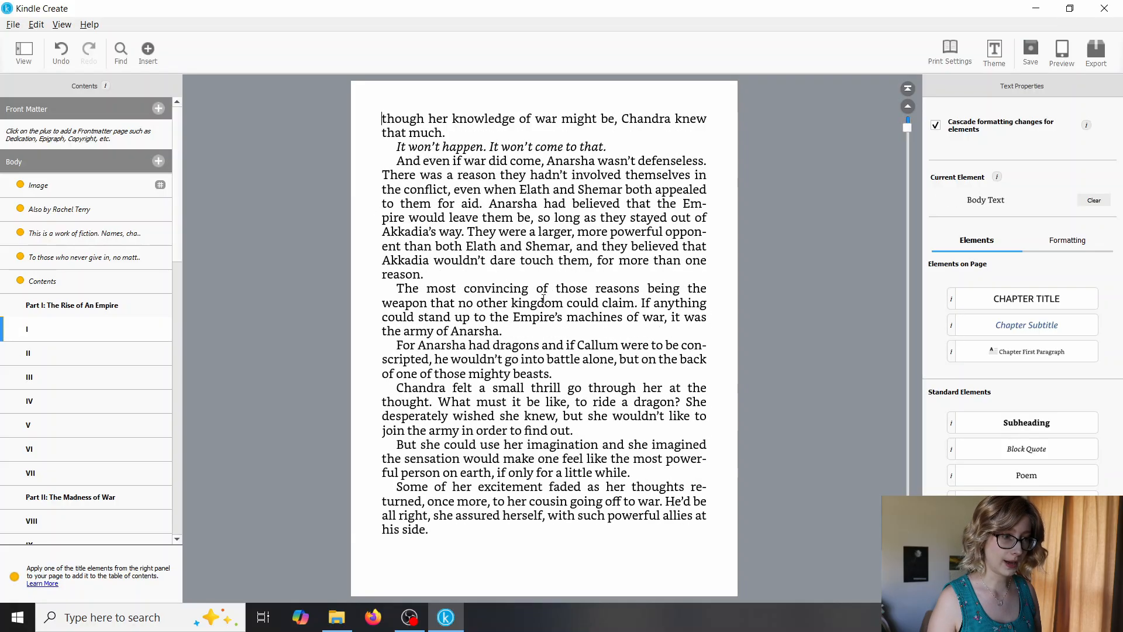
pyautogui.click(32, 374)
pyautogui.click(380, 324)
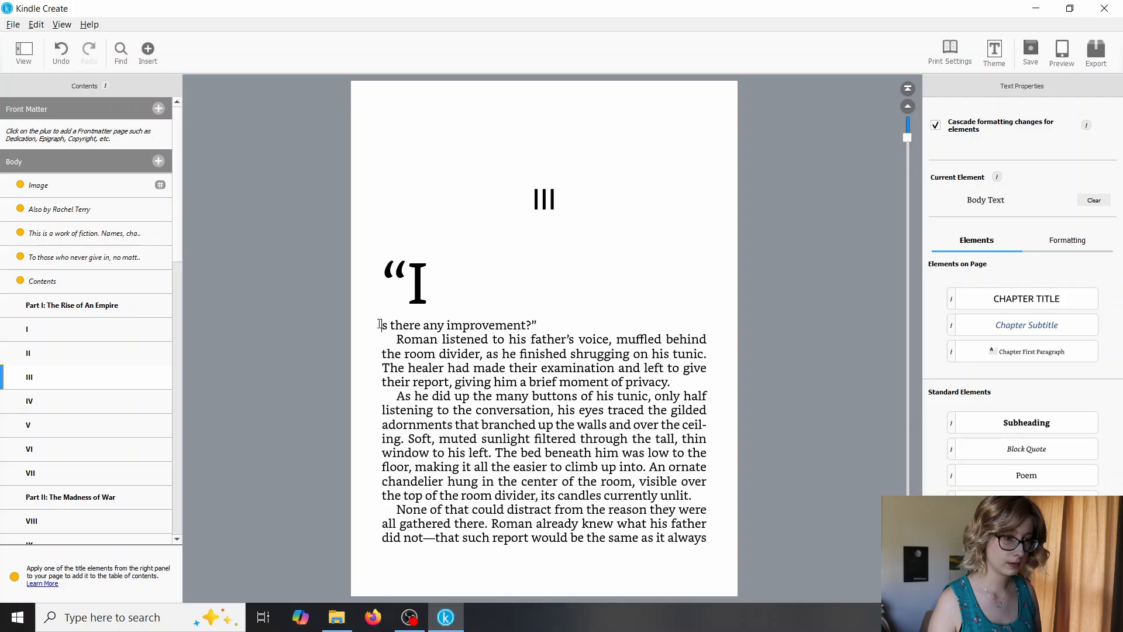
pyautogui.press('BackSpace')
pyautogui.moveTo(593, 504); pyautogui.dragTo(430, 281)
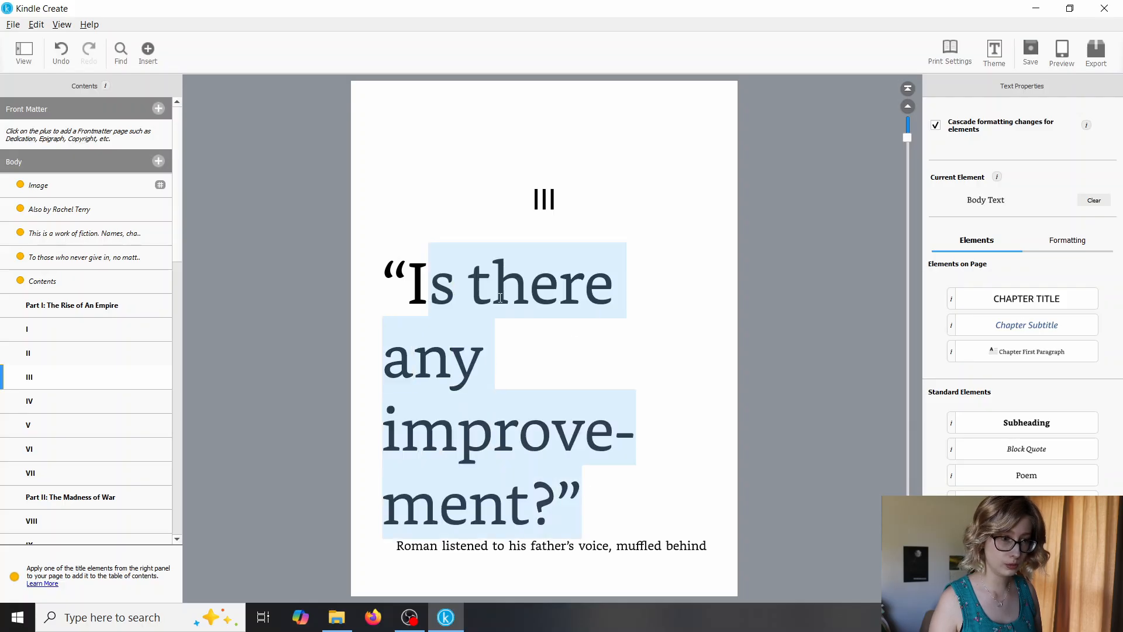
pyautogui.click(1040, 358)
pyautogui.click(549, 343)
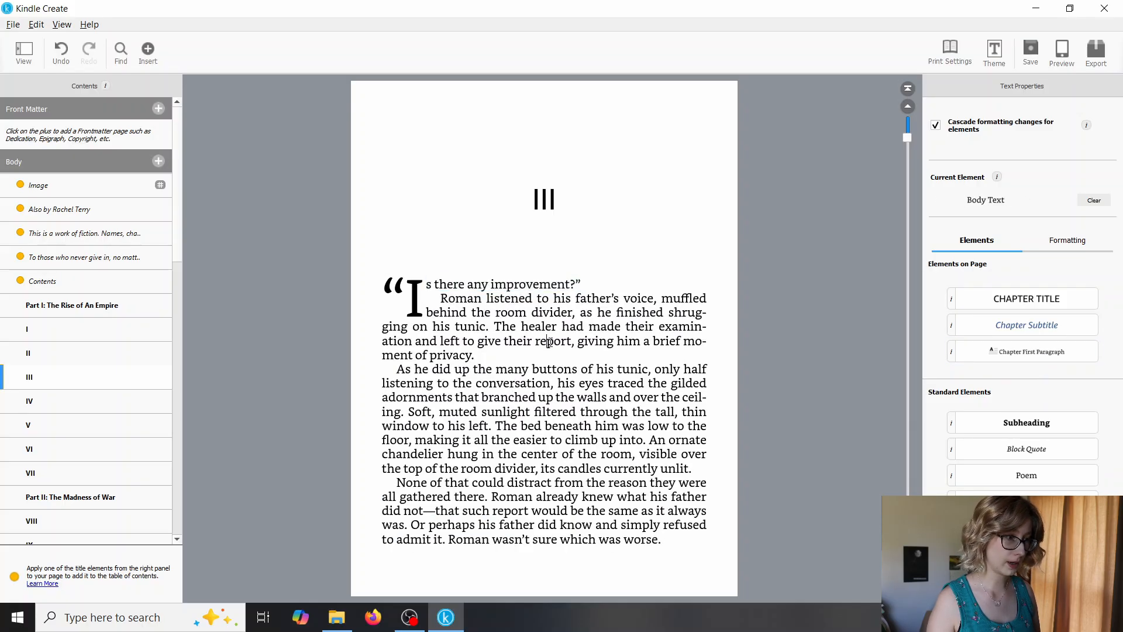
# Check the drop caps and layout from chapter IV through the About the Author page.
pyautogui.click(49, 404)
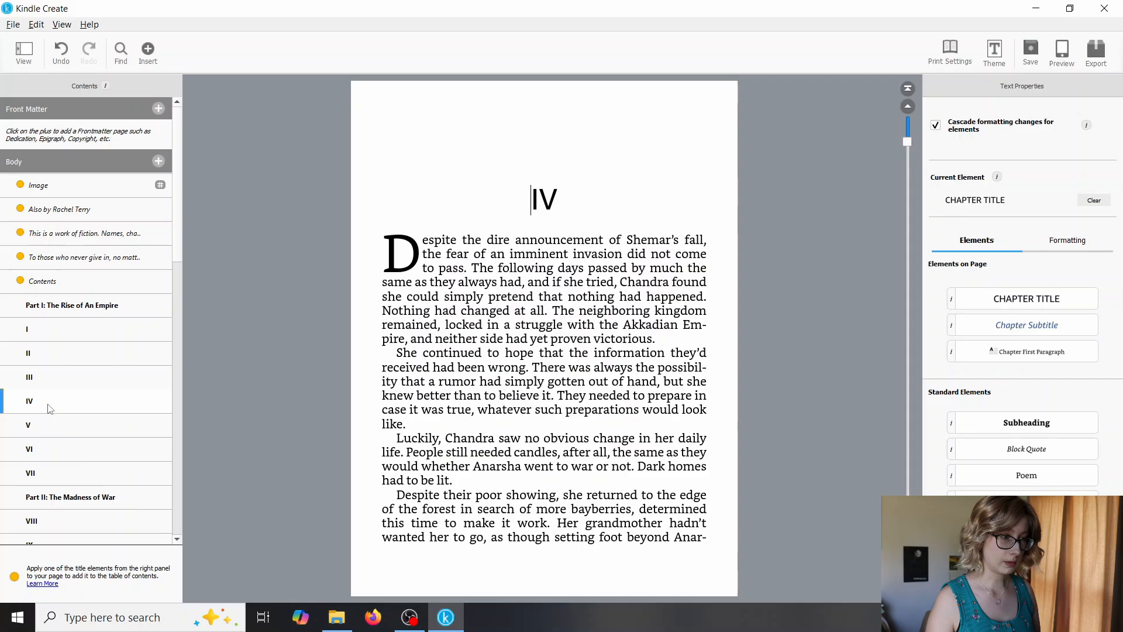
pyautogui.click(35, 432)
pyautogui.click(45, 449)
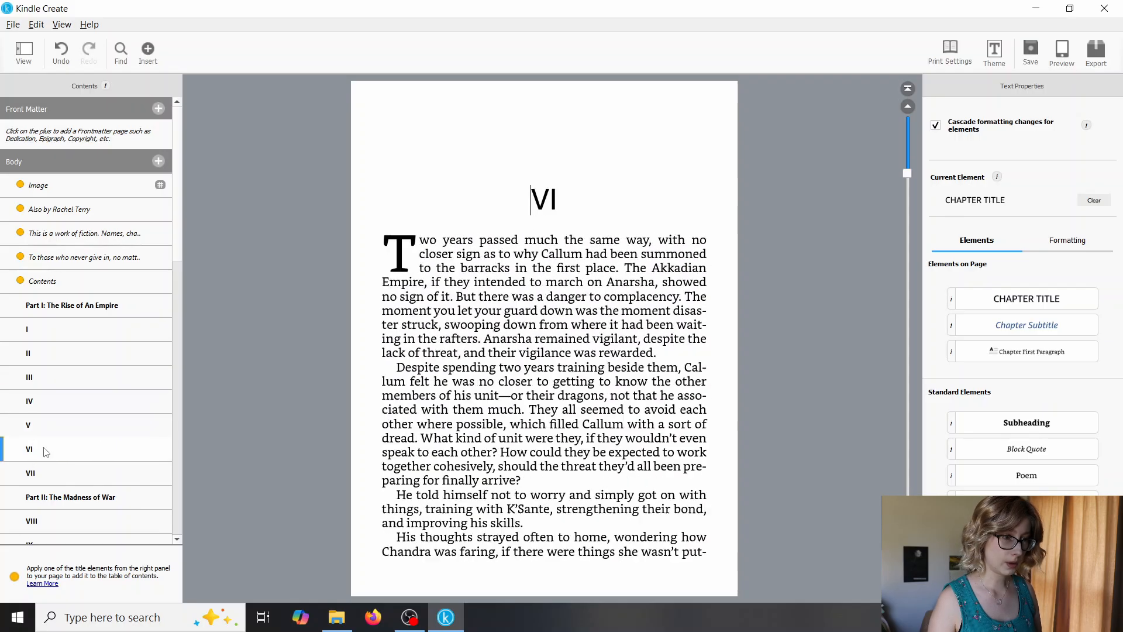
pyautogui.click(48, 468)
pyautogui.click(52, 497)
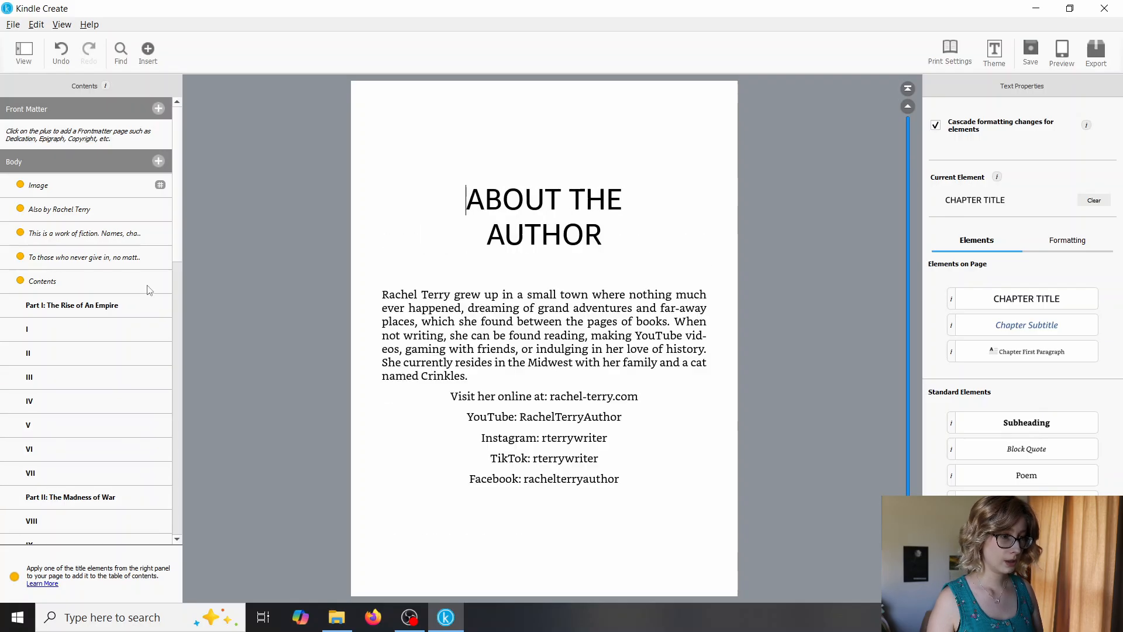
# Undo the Chapter First Paragraph formatting and the line join at the start of chapter III.
pyautogui.click(8, 335)
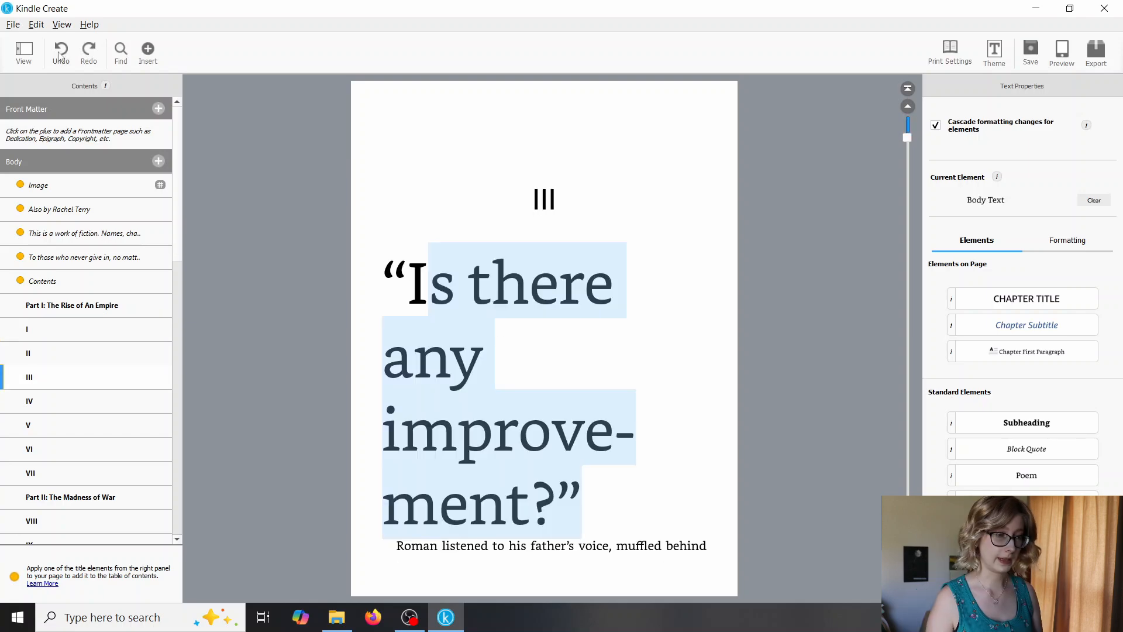
pyautogui.click(58, 53)
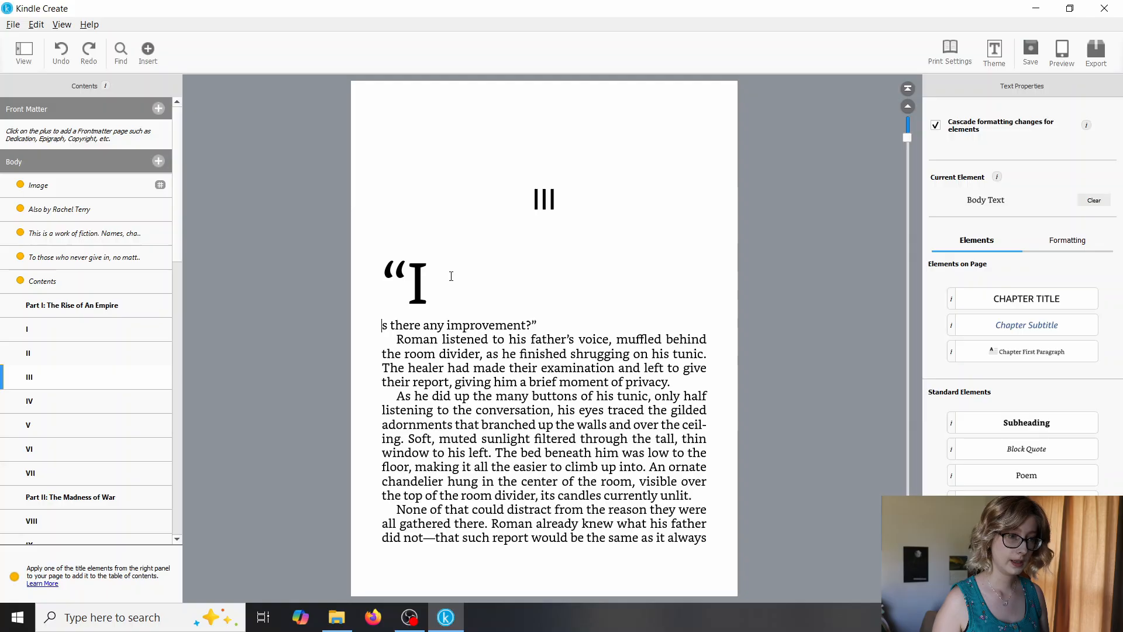
# Rejoin chapter III's opening line "Is there any improvement?" and apply the Chapter First Paragraph element to the text after its initial letter.
pyautogui.press('BackSpace')
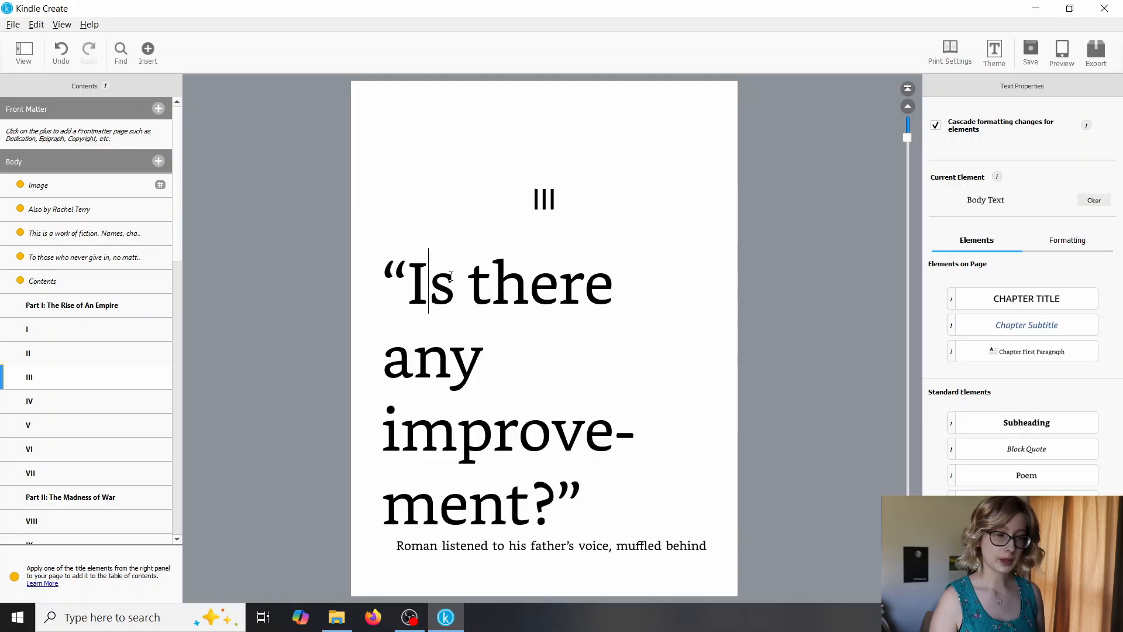
pyautogui.click(606, 478)
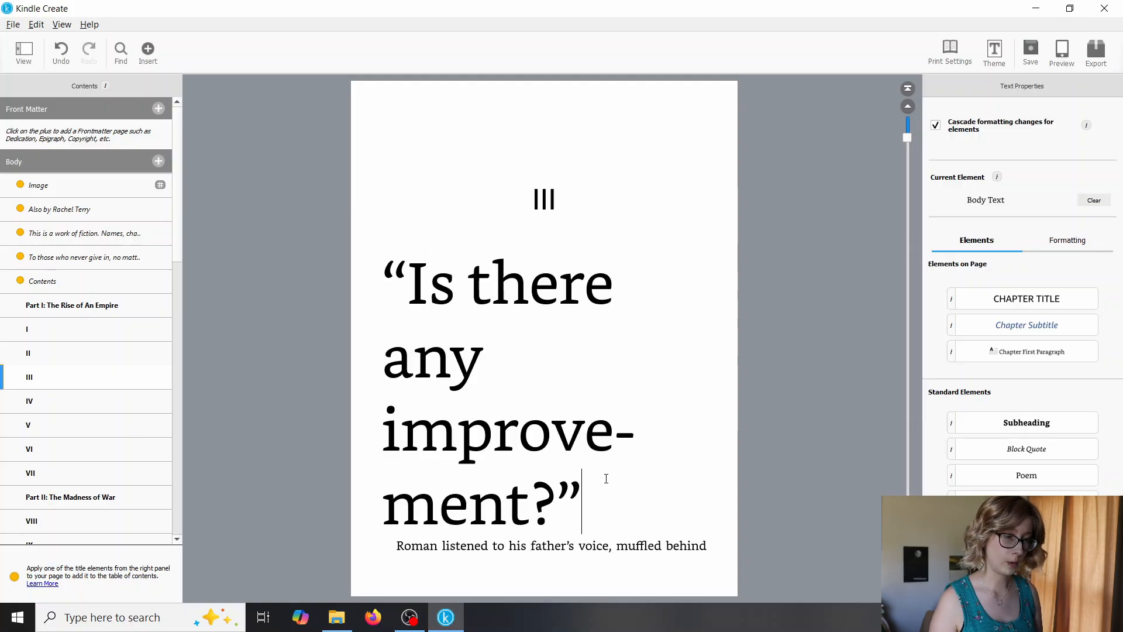
pyautogui.moveTo(606, 478); pyautogui.dragTo(445, 288)
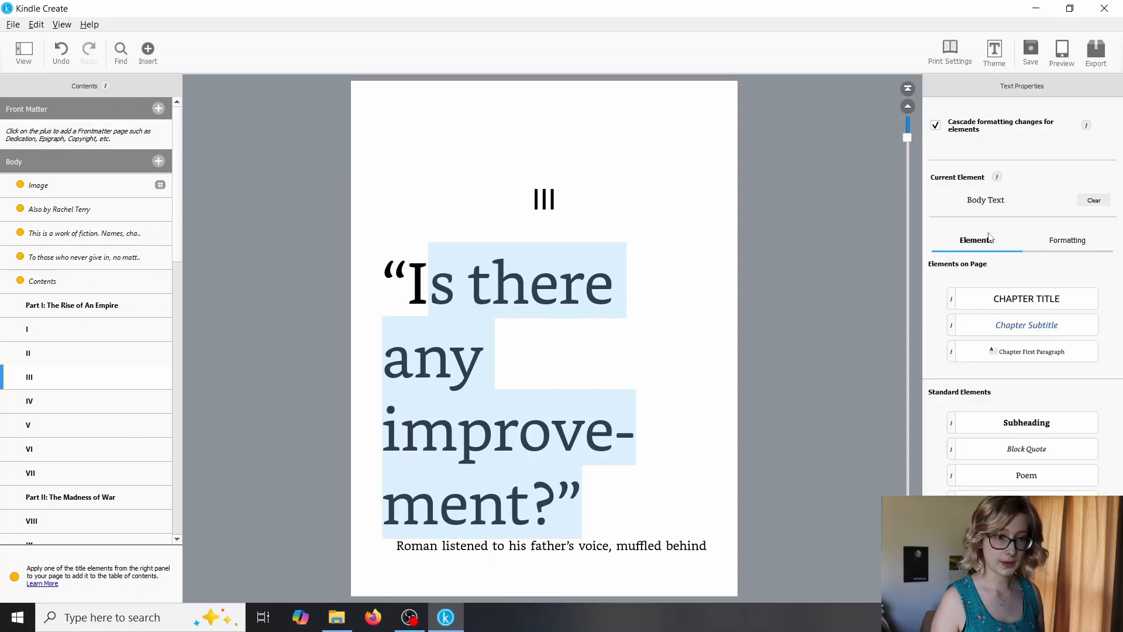
pyautogui.click(1055, 357)
pyautogui.click(647, 239)
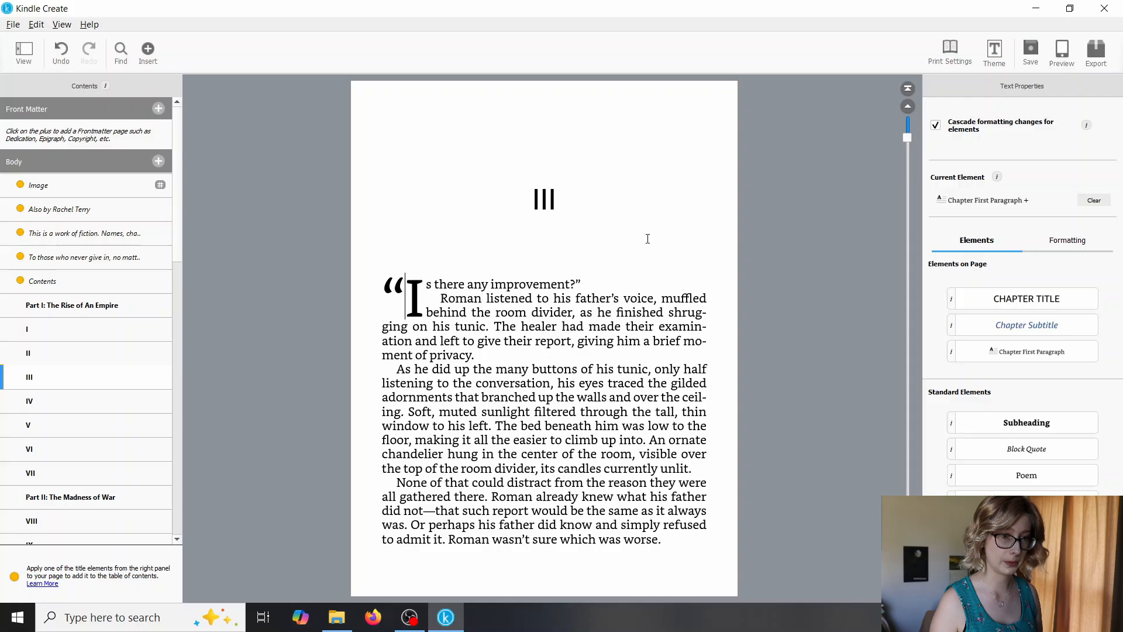
pyautogui.click(663, 314)
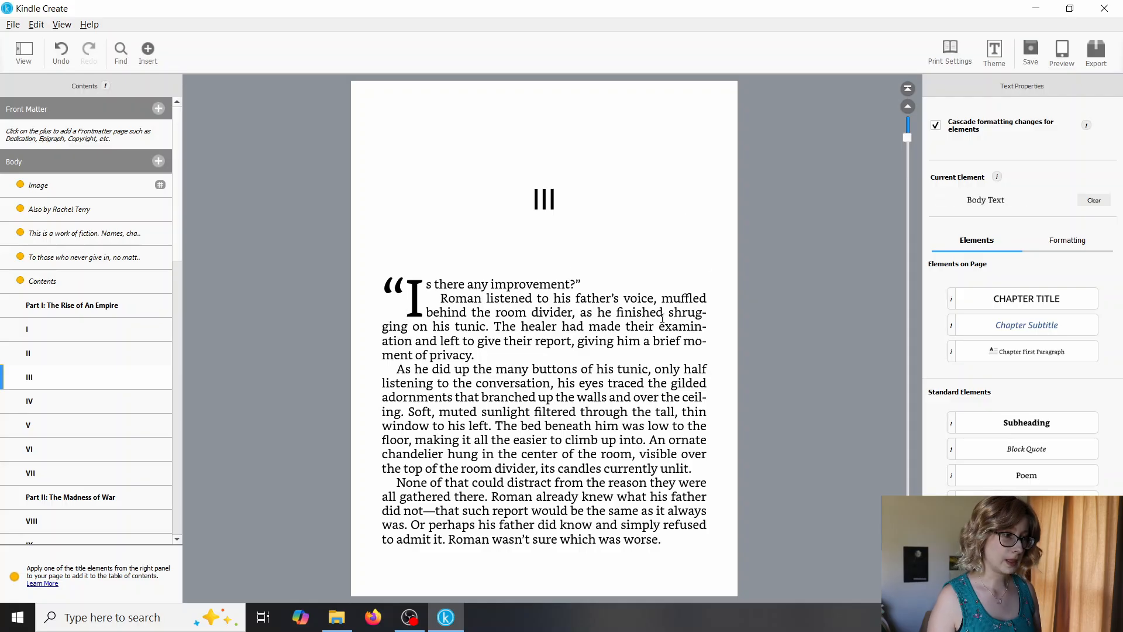
# Recheck the Part I and chapter I pages and save the project as Before the Fall Ebook_KC in the Final Files folder.
pyautogui.click(62, 312)
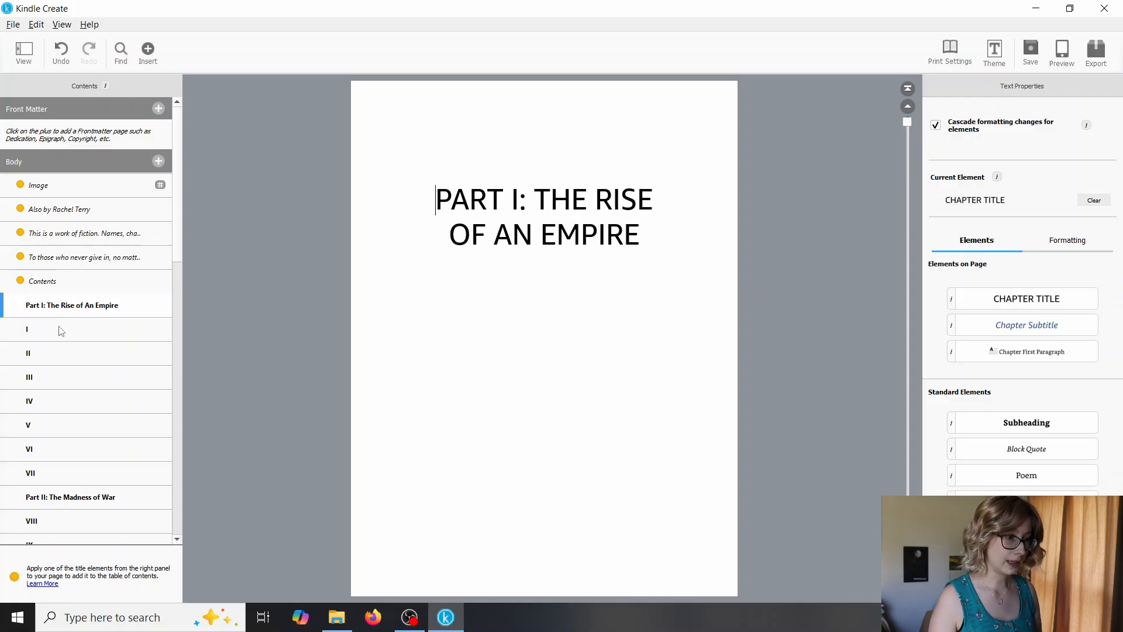
pyautogui.click(61, 331)
pyautogui.click(62, 312)
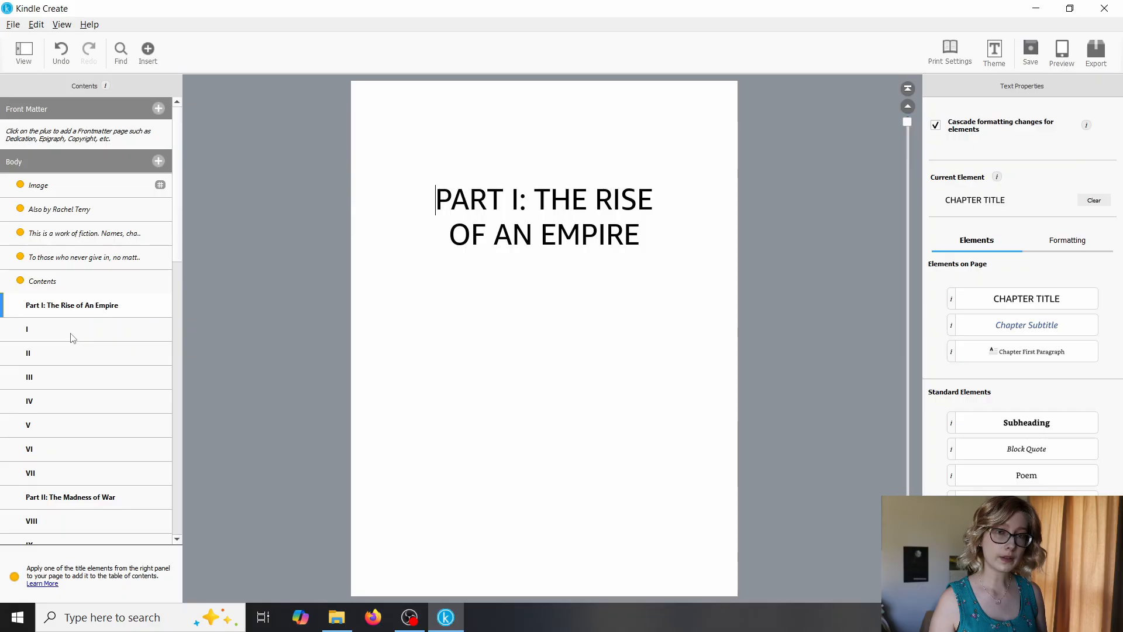
pyautogui.click(71, 337)
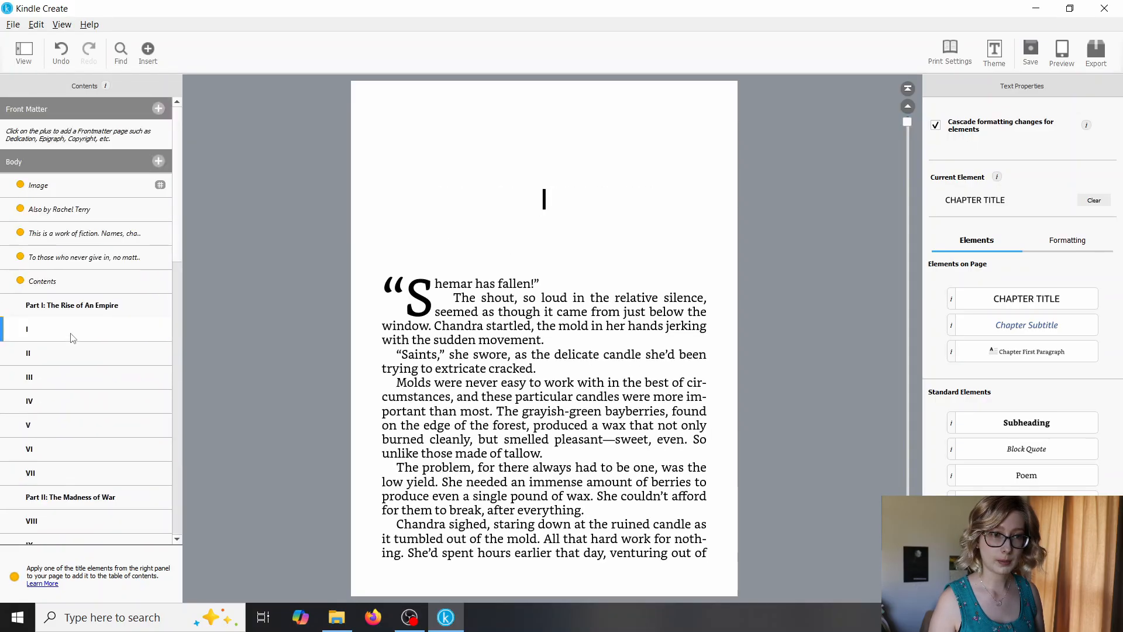
pyautogui.click(1030, 51)
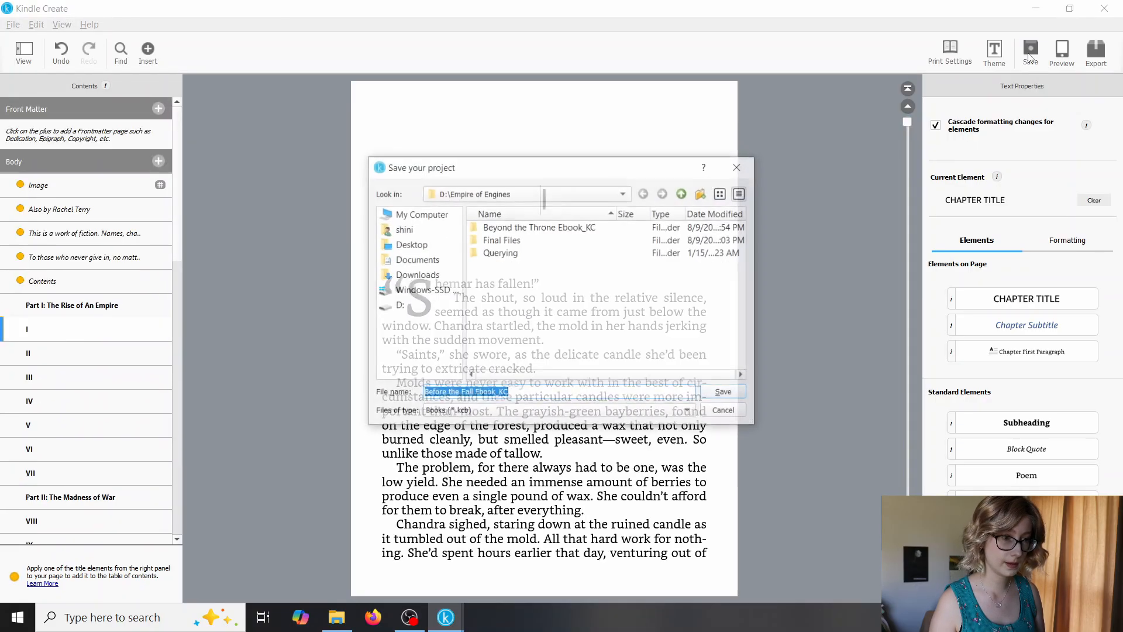
pyautogui.click(724, 393)
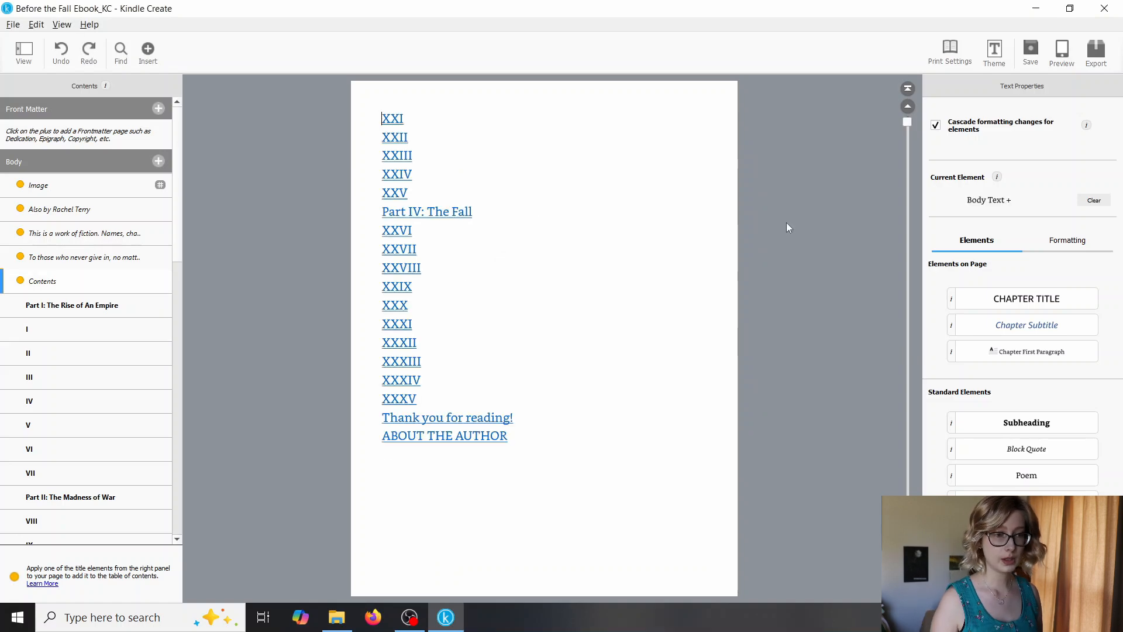
# Export the book in both KPF and EPUB formats to the Final Files folder under the name Before the Fall Ebook.
pyautogui.click(1091, 49)
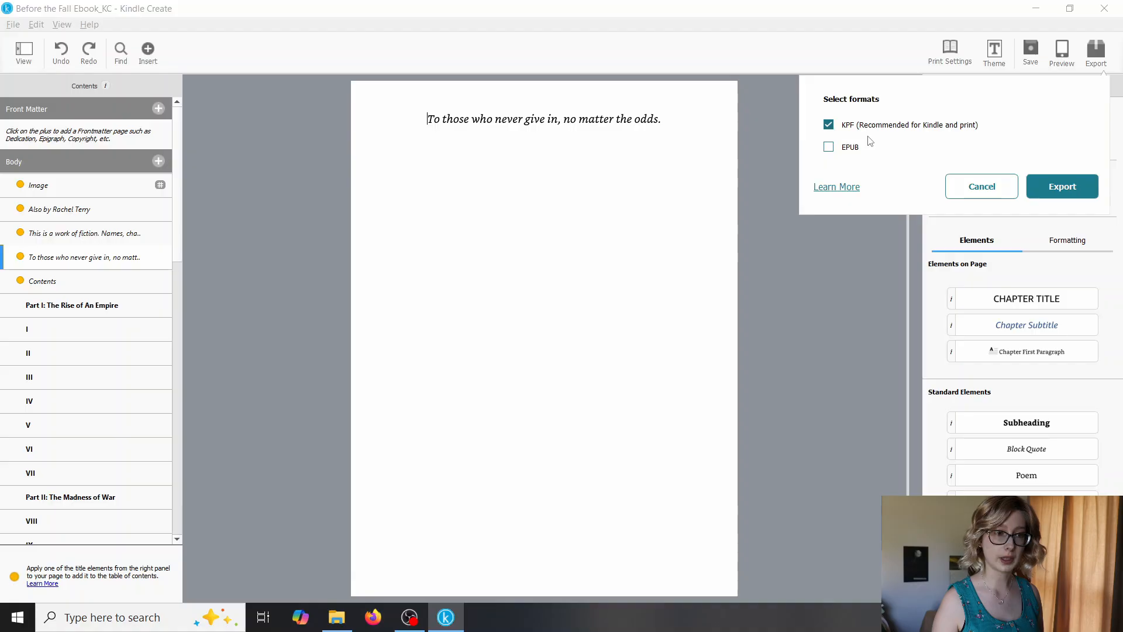
pyautogui.click(828, 147)
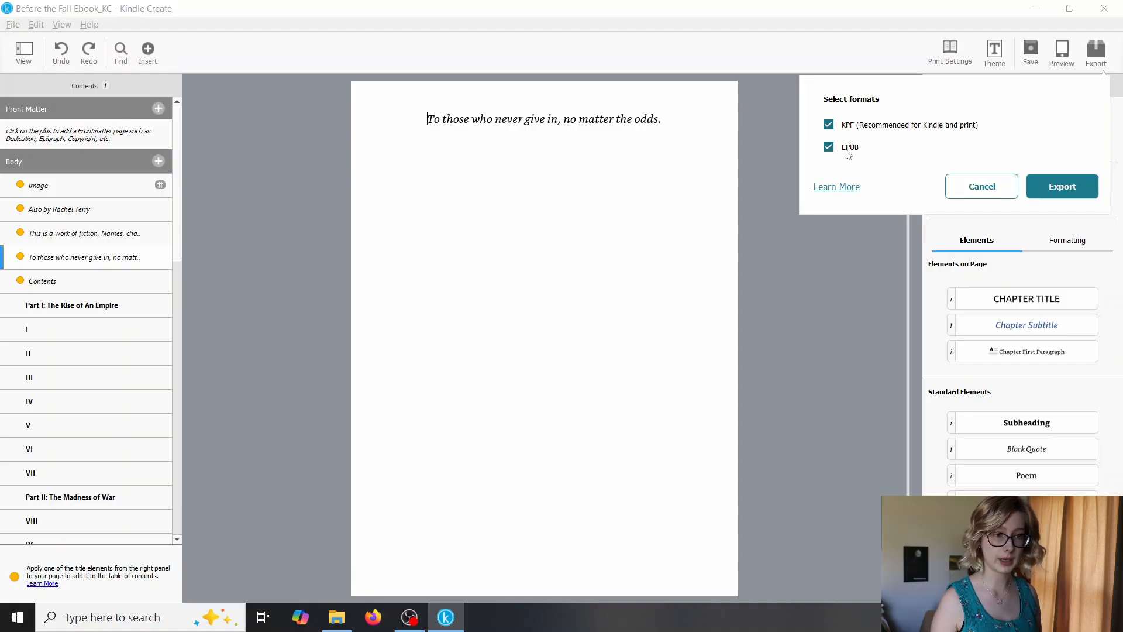
pyautogui.click(1076, 194)
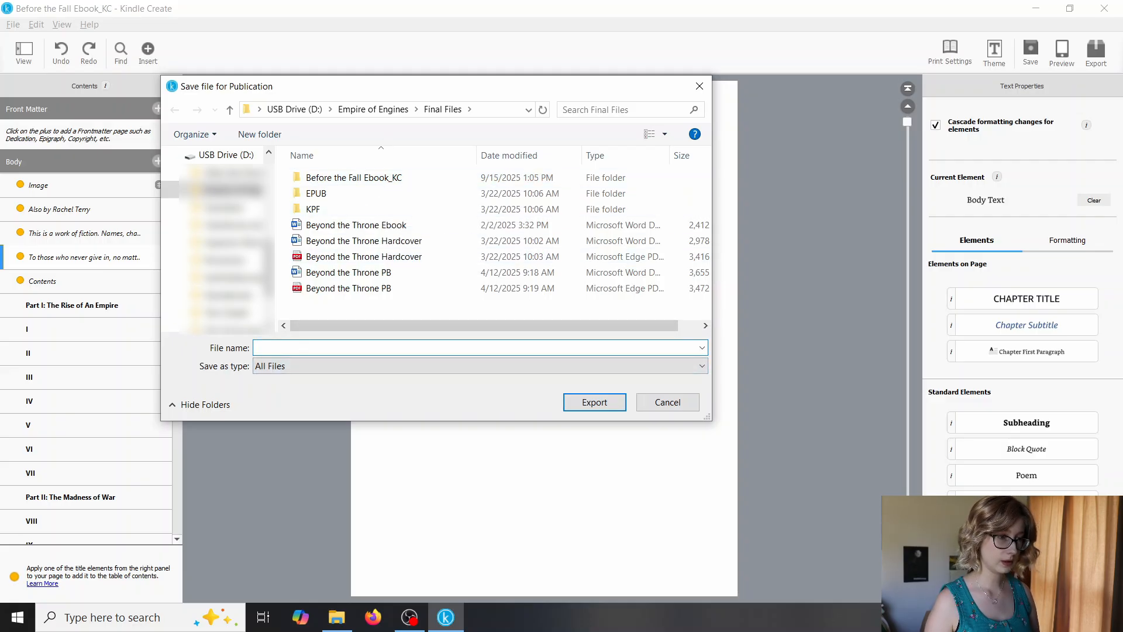
pyautogui.write('Before the Fa')
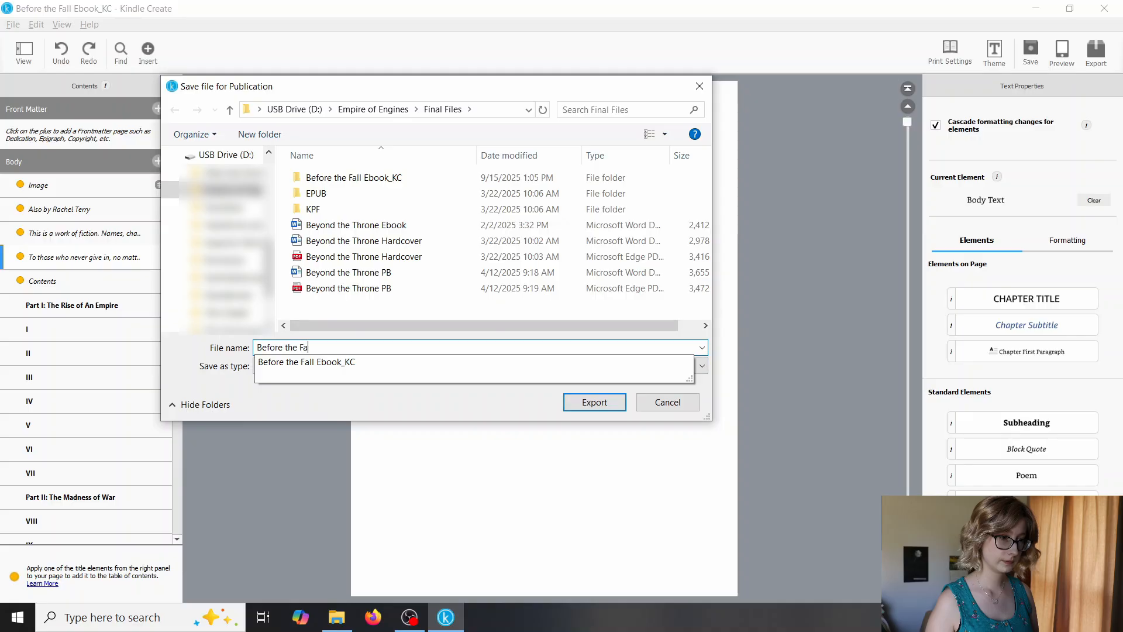
pyautogui.write('ll Ebo')
pyautogui.press('Return')
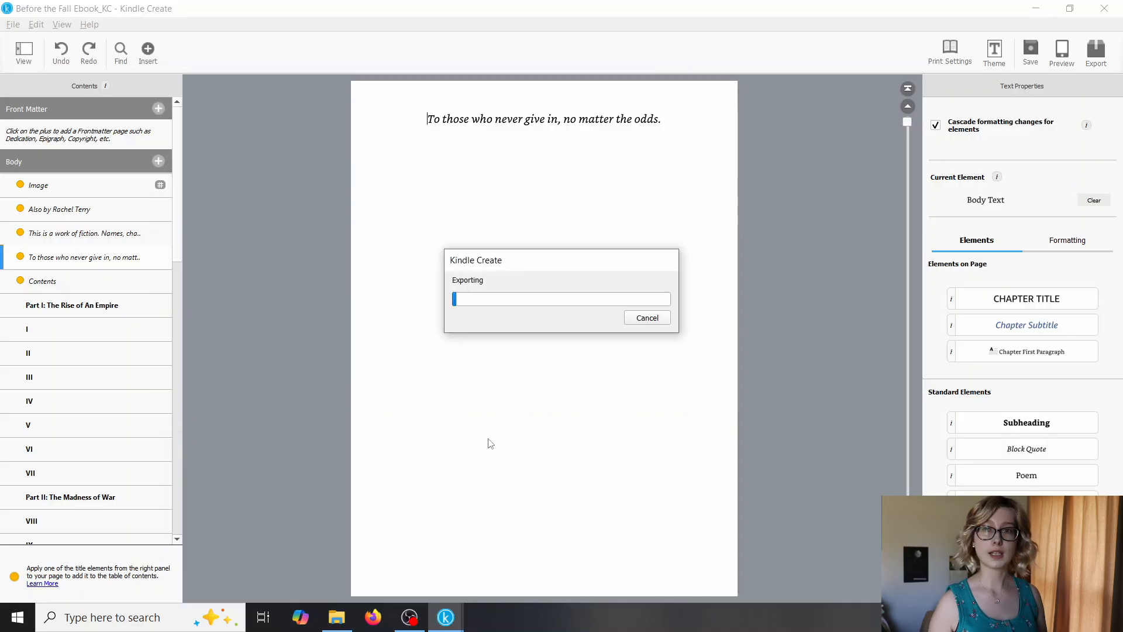